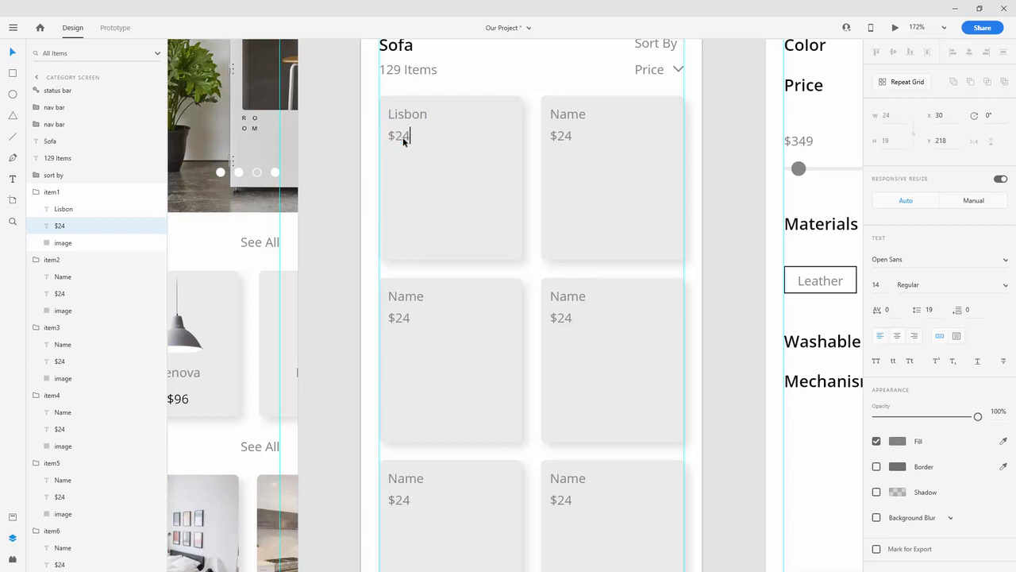
Set the price on the Lisbon card to $2429
type("29")
key("Escape")
Name the second sofa card in the first row Rome and set its price to $2410
left_click(577, 117)
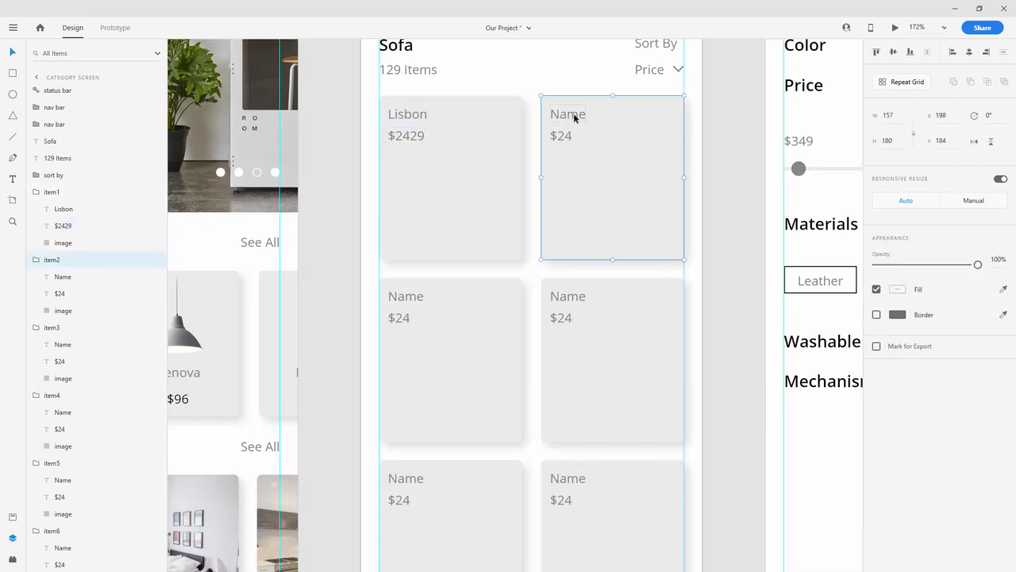
double_click(572, 115)
type("Rom")
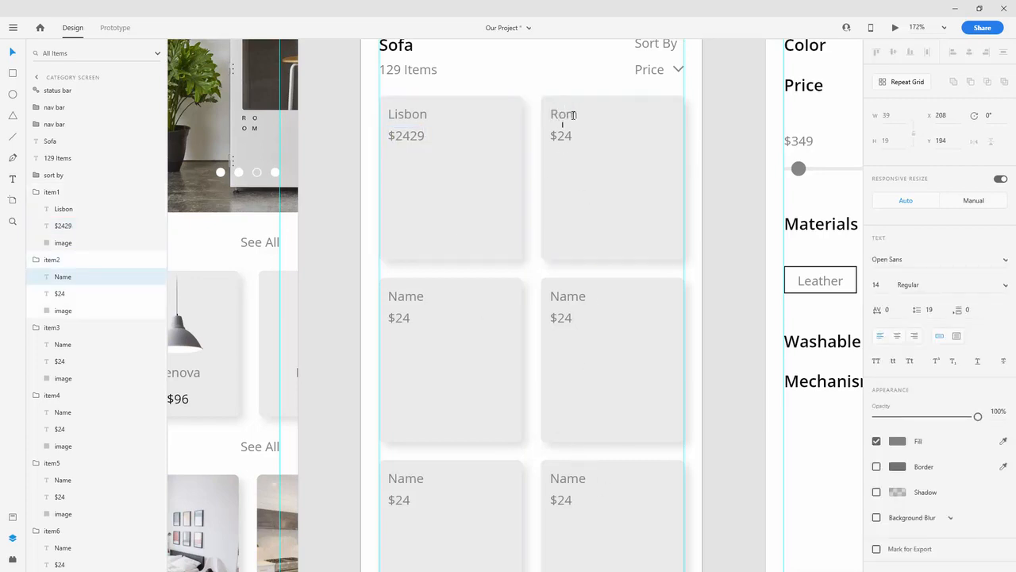
left_click(566, 135)
double_click(567, 137)
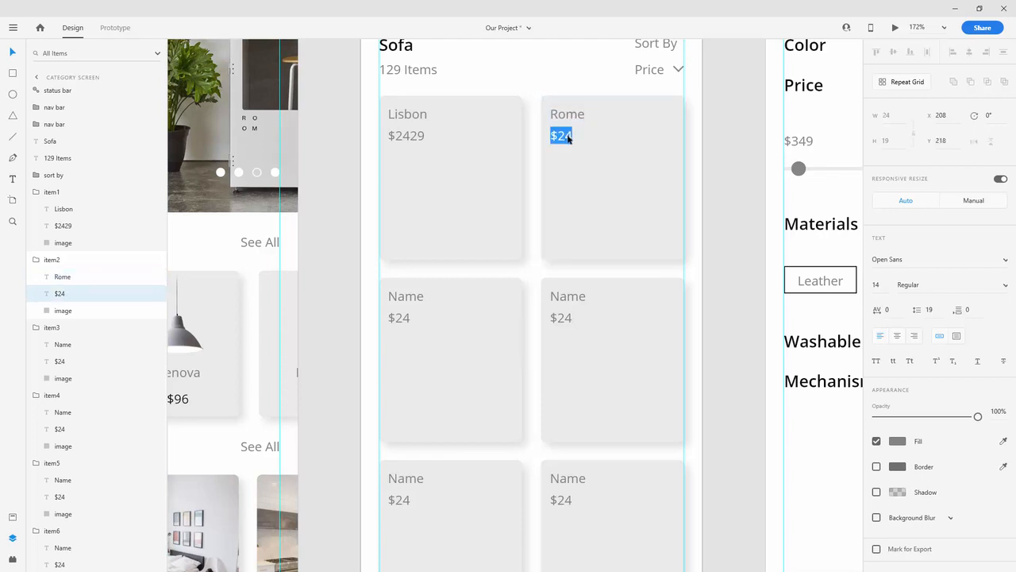
type("$2410")
Name the first card in the second row Paris and set its price to $1368
left_click(434, 299)
double_click(411, 294)
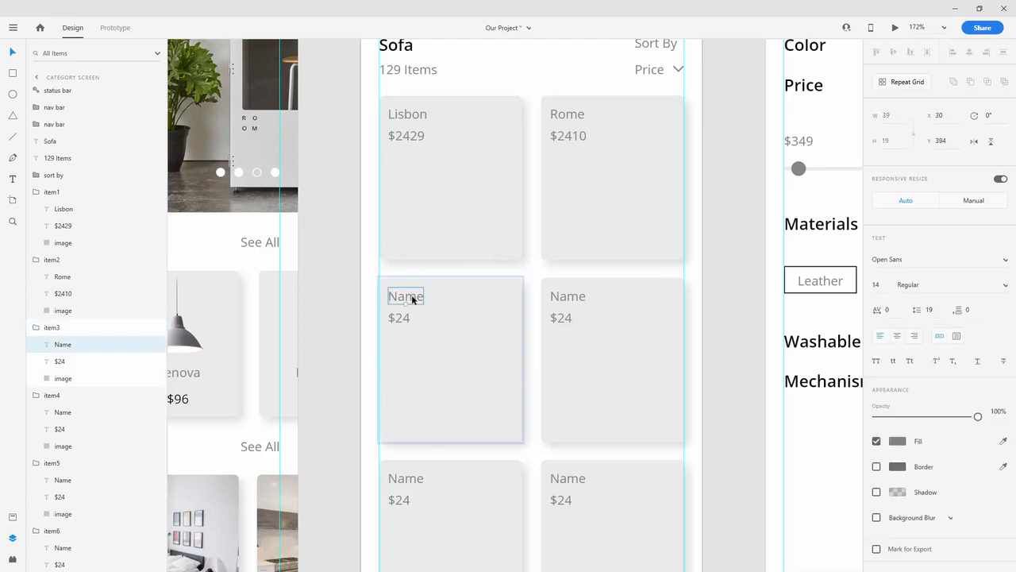
double_click(412, 298)
type("Paris")
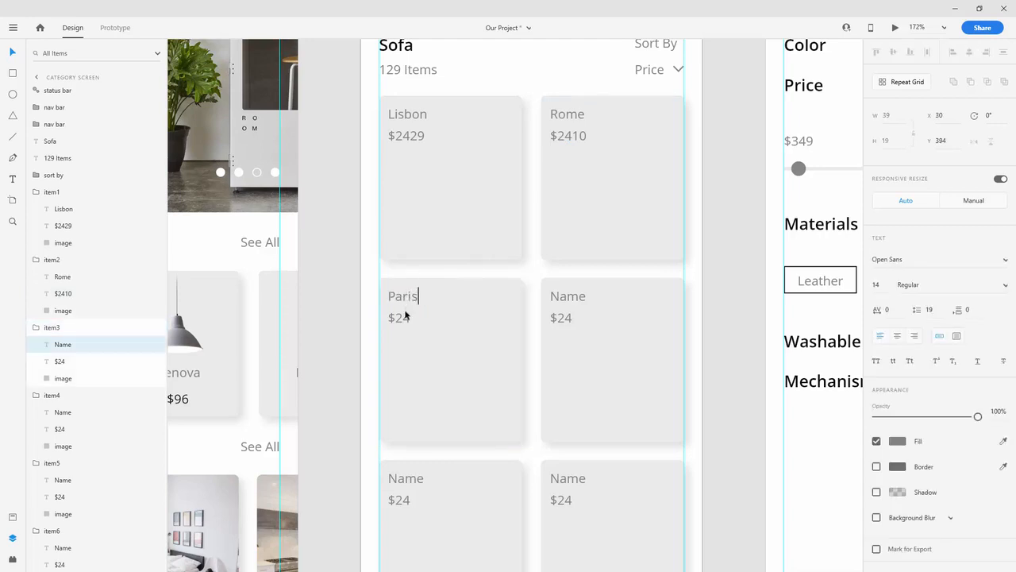
key("Escape")
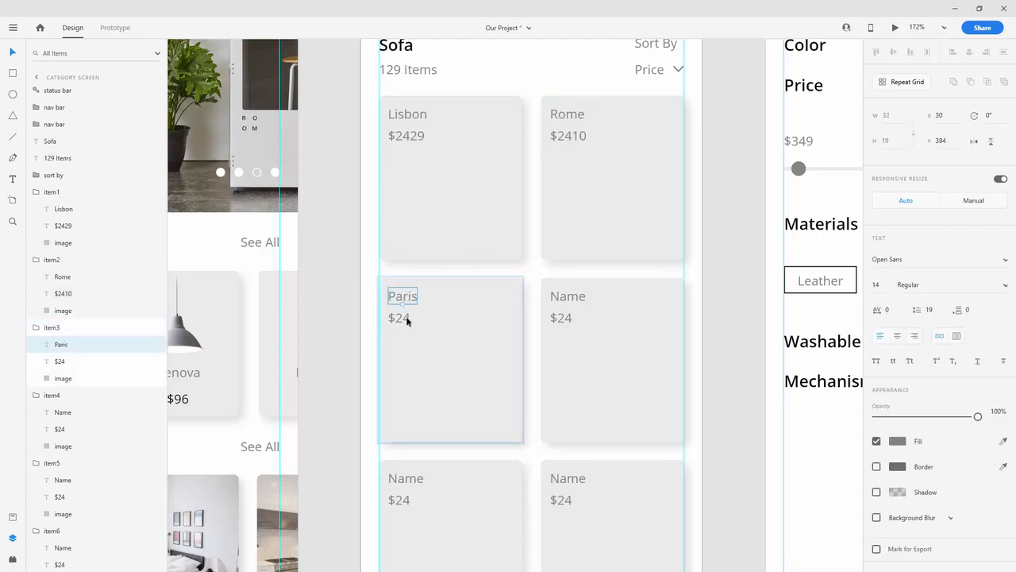
left_click(407, 319)
double_click(407, 319)
left_click(407, 319)
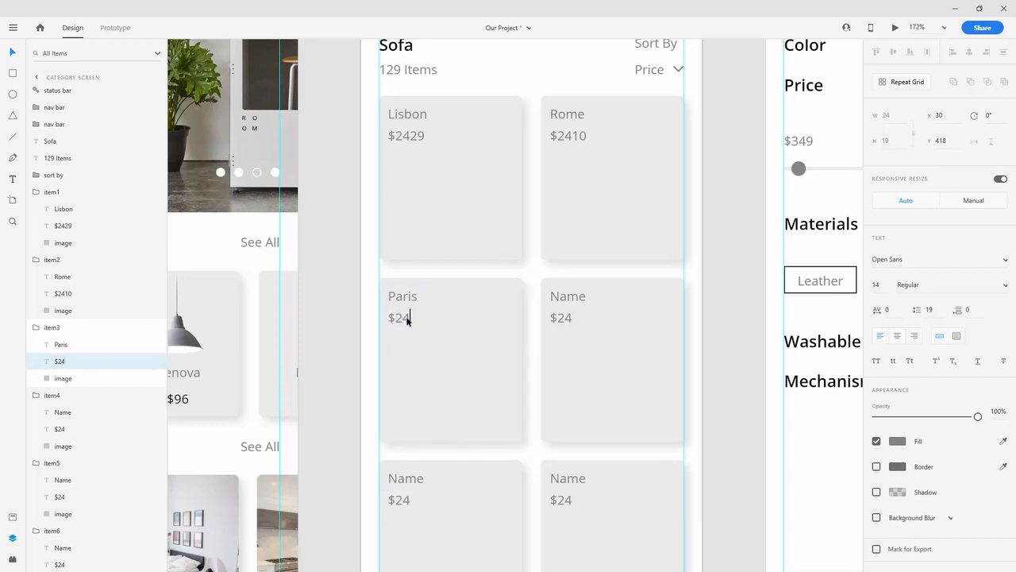
type("1368")
key("Escape")
Name the second card in the second row Lyon and set its price to $1219
left_click(578, 296)
left_click(578, 296)
double_click(577, 296)
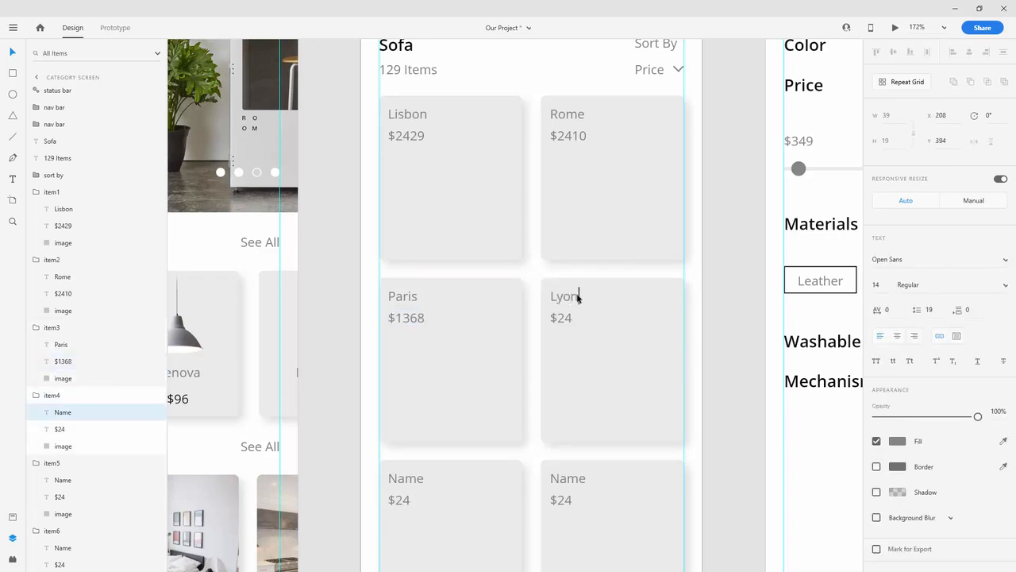
left_click(567, 320)
double_click(567, 320)
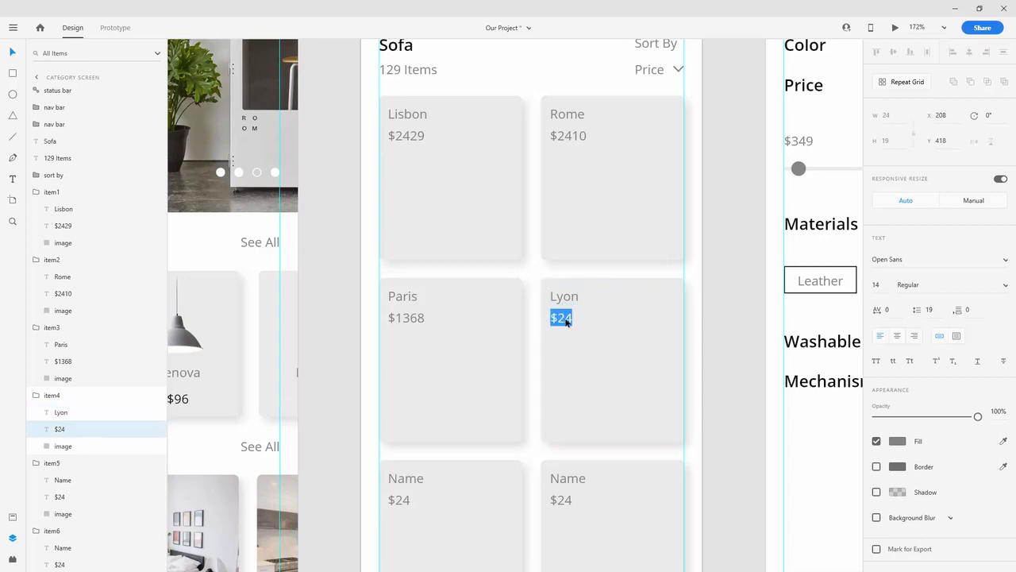
left_click(559, 317)
left_click_drag(560, 317, 574, 318)
type("1219")
key("Escape")
Name the first card in the third row Moscow and set its price to $1187
scroll(421, 452, "down", 3)
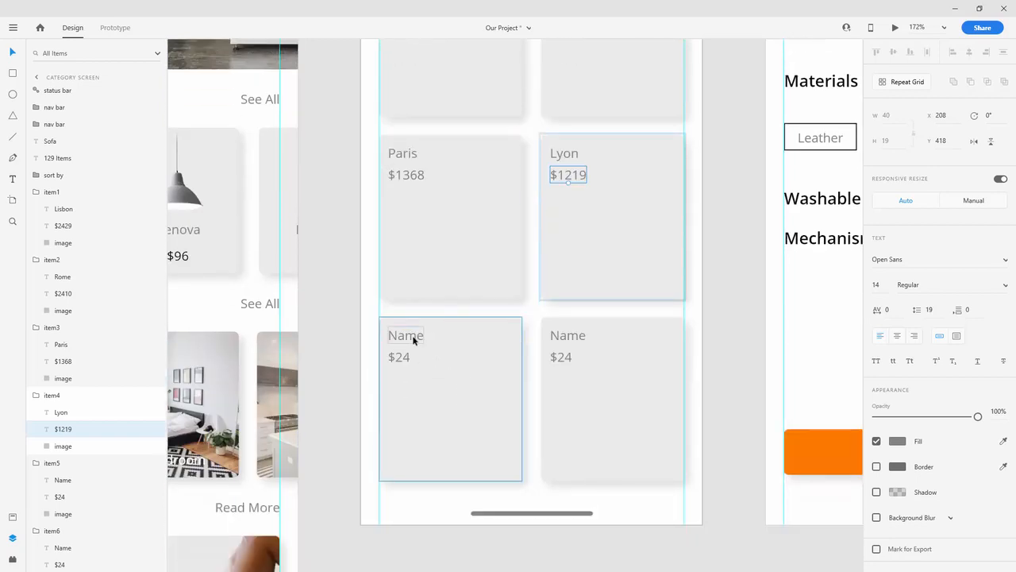
left_click(414, 340)
double_click(414, 340)
type("Moscow")
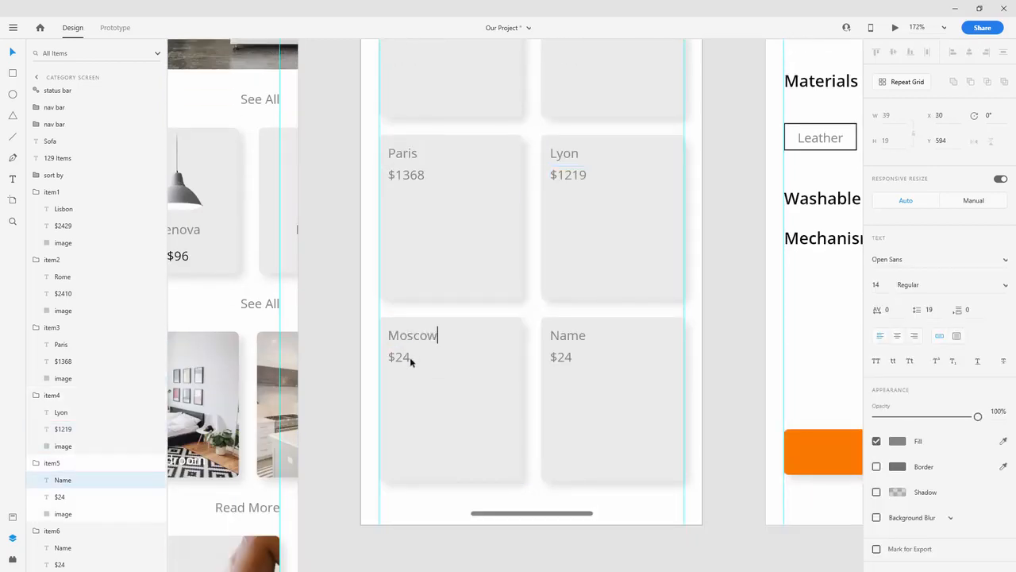
key("Escape")
left_click(405, 357)
double_click(400, 358)
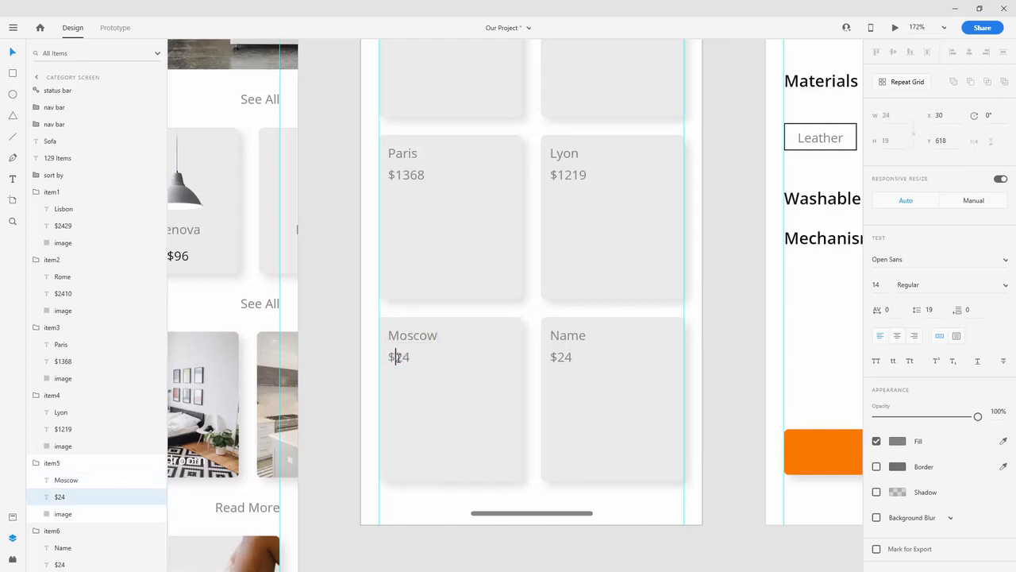
left_click_drag(396, 357, 420, 357)
type("1187")
key("Escape")
Name the last card in the third row Prague and set its price to $1090
left_click(572, 337)
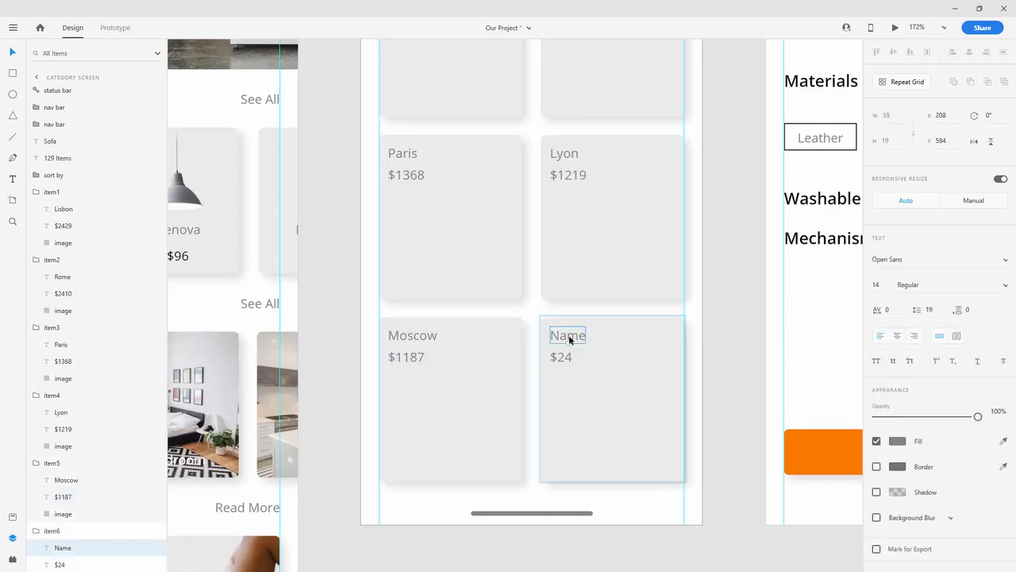
double_click(569, 337)
type("Prague")
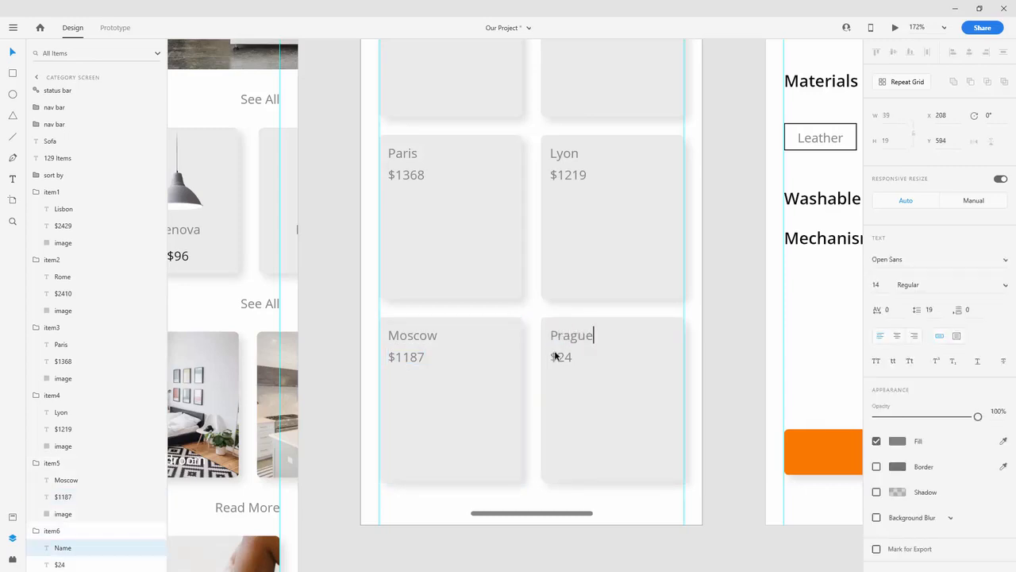
key("Escape")
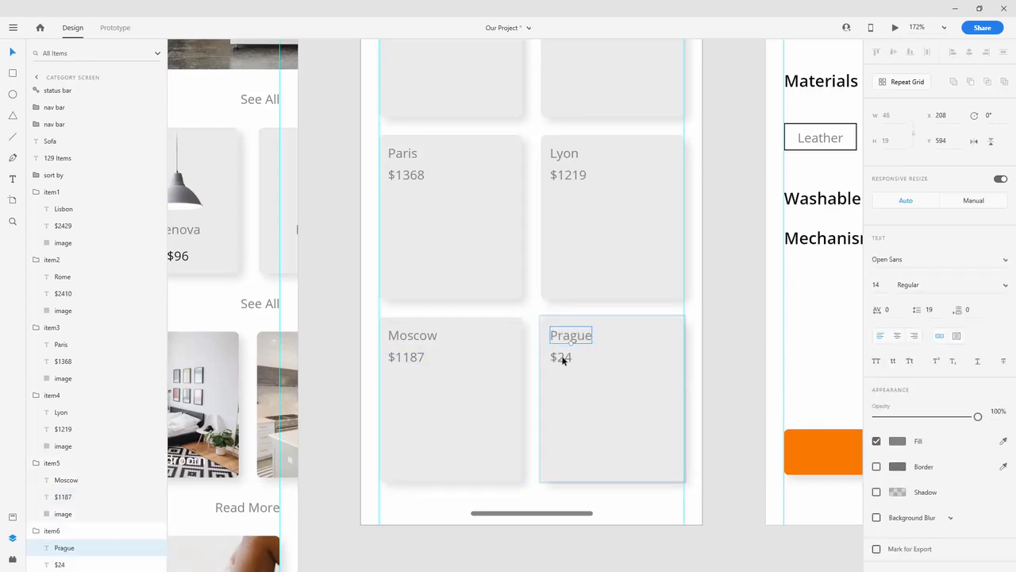
left_click(558, 357)
double_click(558, 356)
left_click_drag(558, 358, 578, 358)
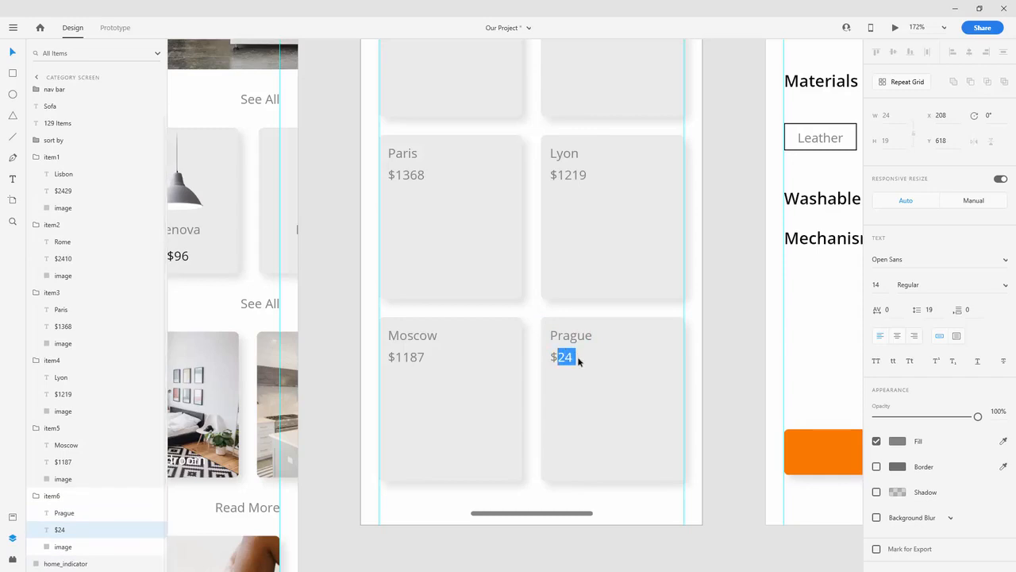
type("1090")
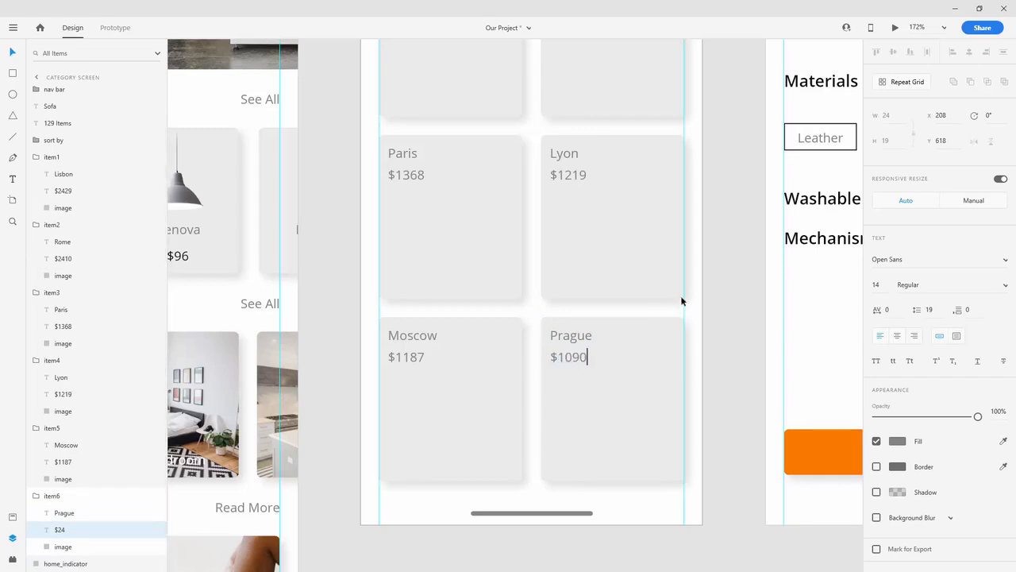
key("Escape")
Switch to File Explorer, open the Sofas folder and bring the sofa1 image onto the design canvas
scroll(567, 175, "down", 5)
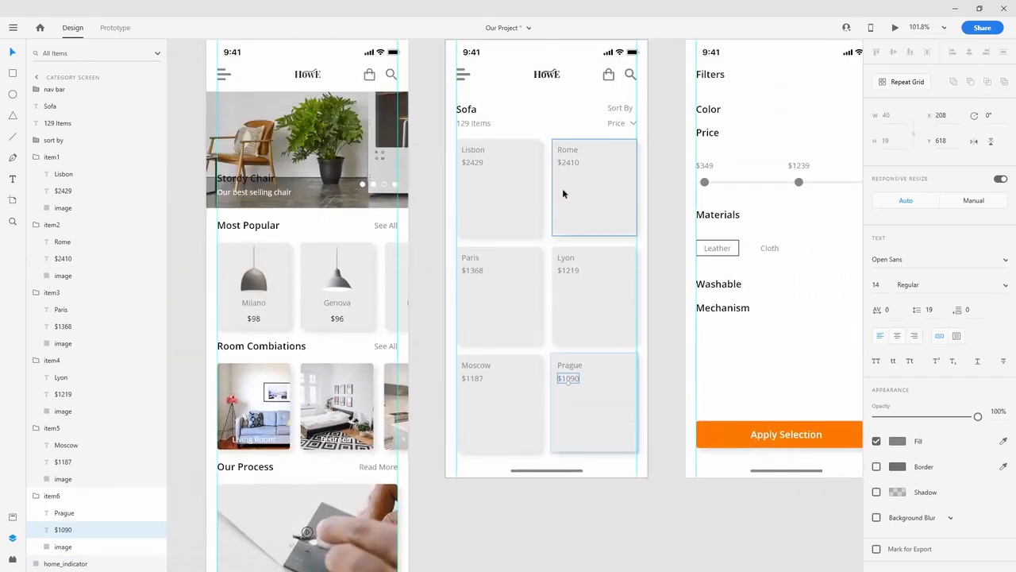
scroll(493, 218, "down", 5)
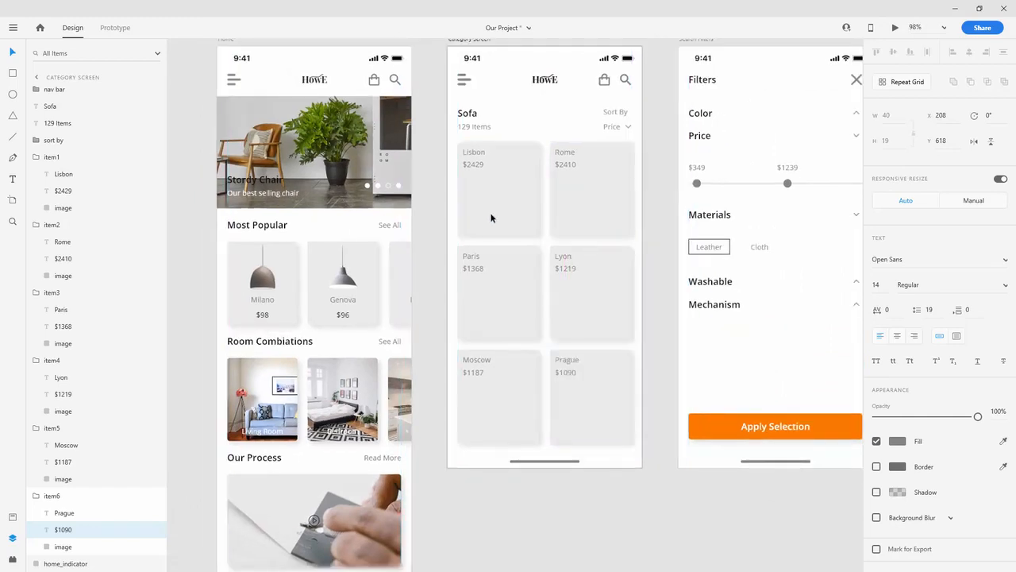
key("alt+Tab")
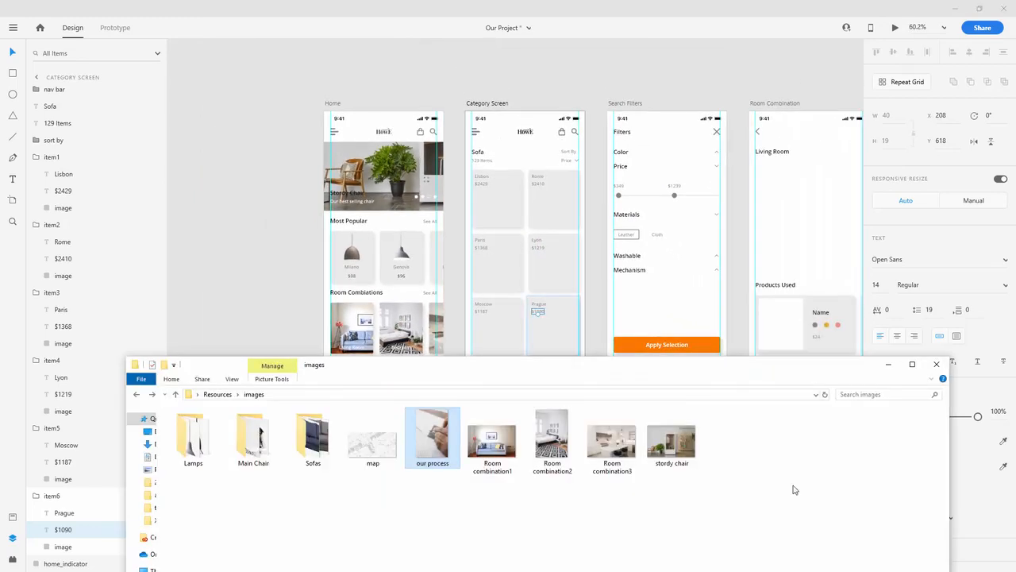
double_click(307, 433)
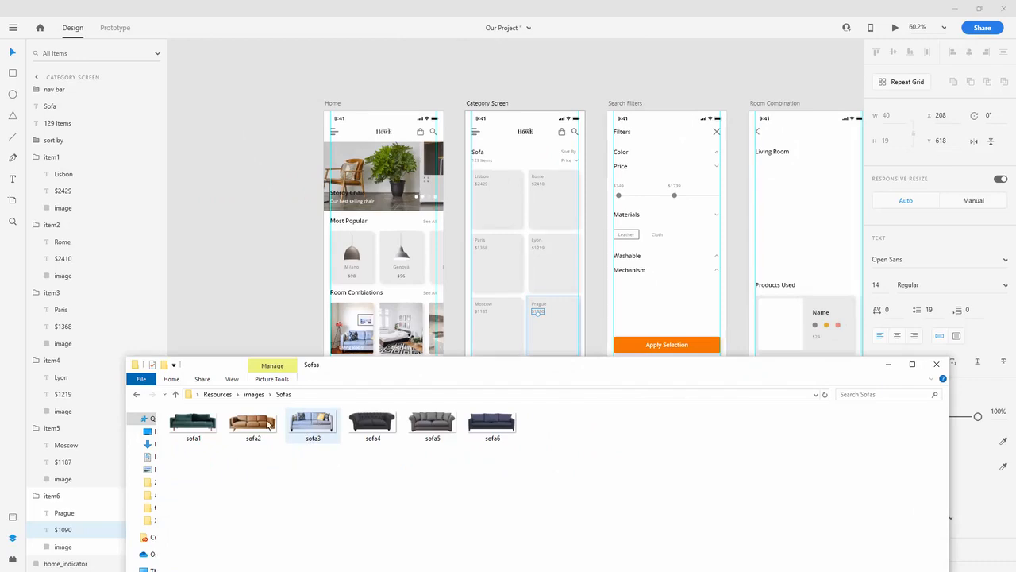
left_click(187, 430)
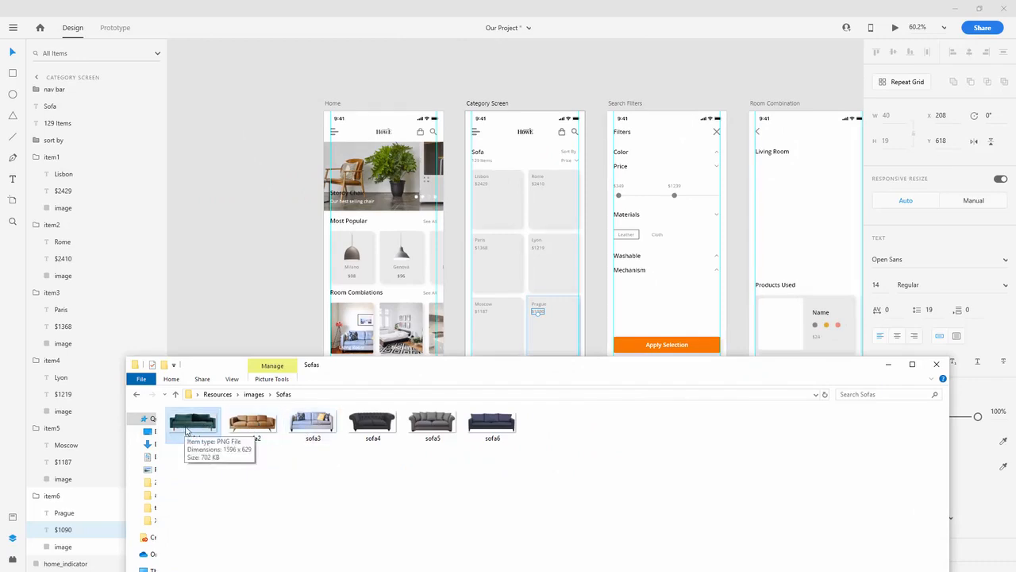
left_click_drag(188, 431, 769, 226)
Move the sofa1 image over the Category Screen's Lisbon card and scale it down to about 194 × 76
left_click(529, 161)
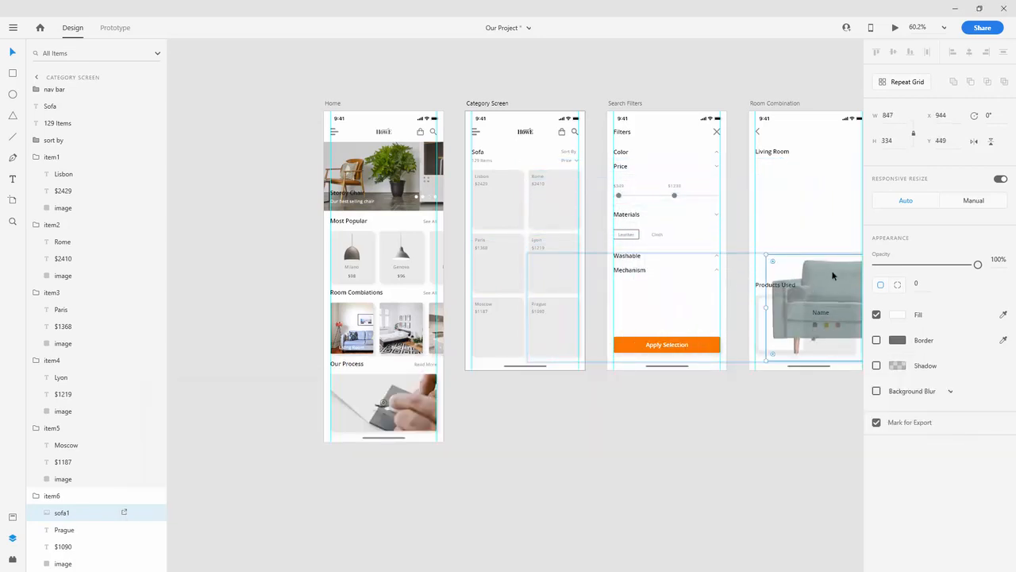
left_click_drag(833, 276, 511, 178)
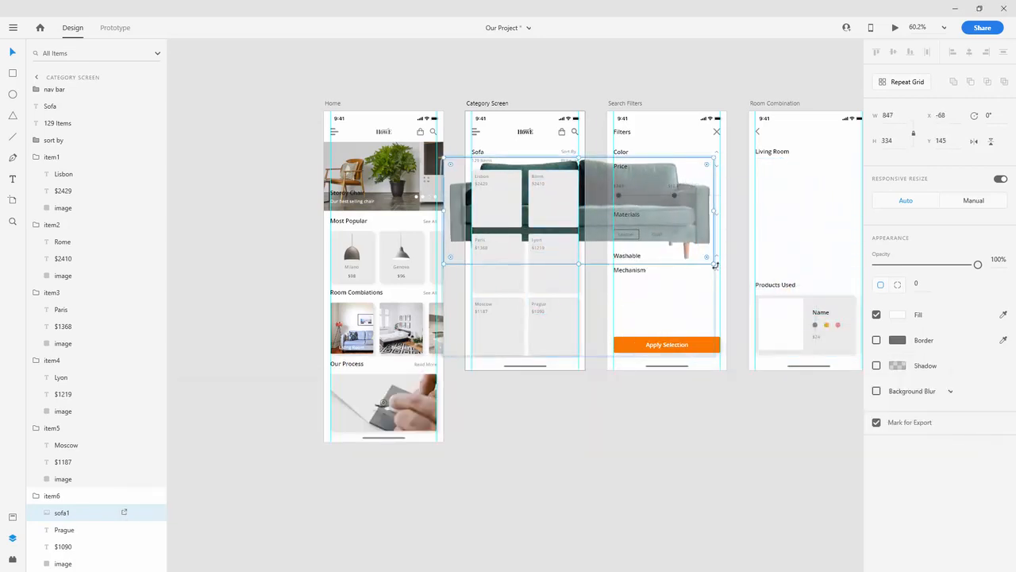
left_click_drag(714, 265, 521, 190)
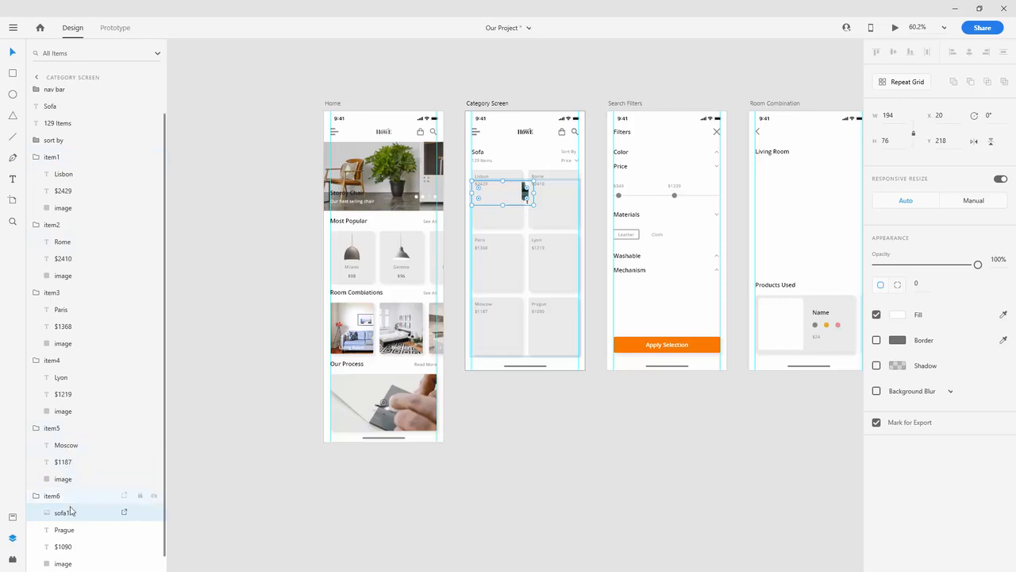
Move the sofa1 layer into the item1 group above its image layer and scale it to about 145 × 57 within the Lisbon card
left_click_drag(70, 515, 86, 200)
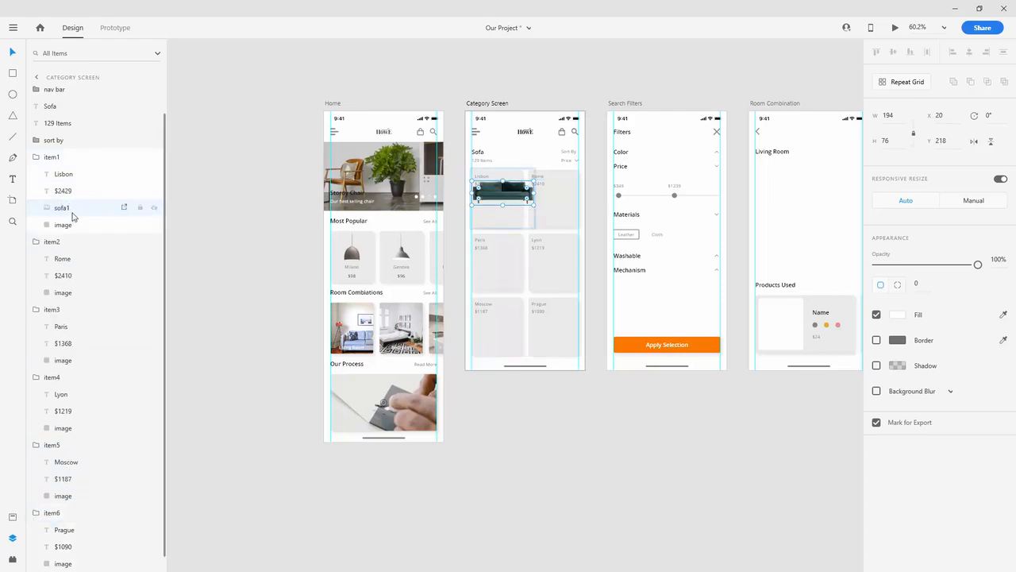
scroll(530, 184, "up", 5)
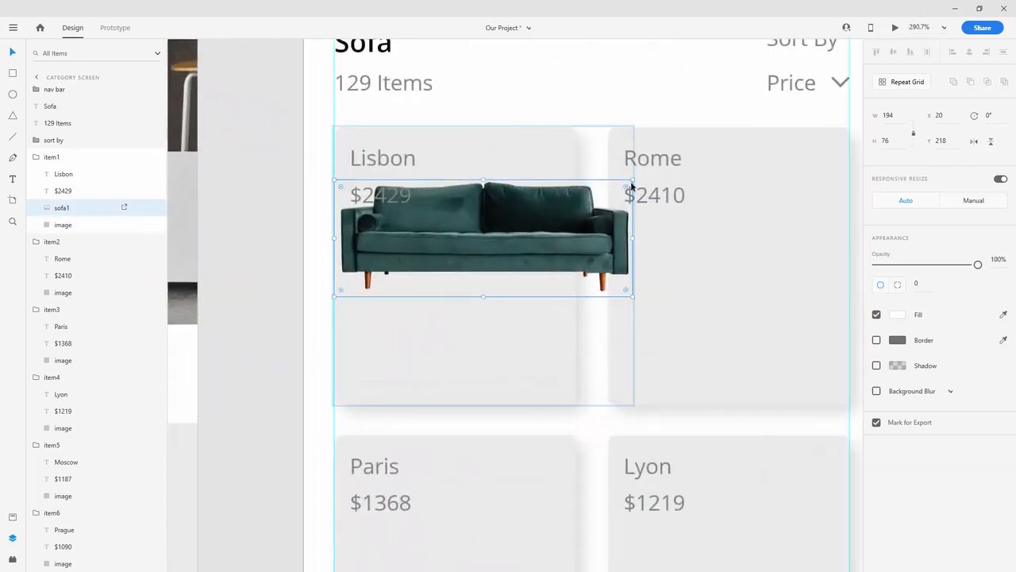
left_click_drag(632, 180, 554, 211)
mouse_move(492, 240)
left_mouse_down()
mouse_move(509, 240)
mouse_move(499, 241)
left_mouse_up()
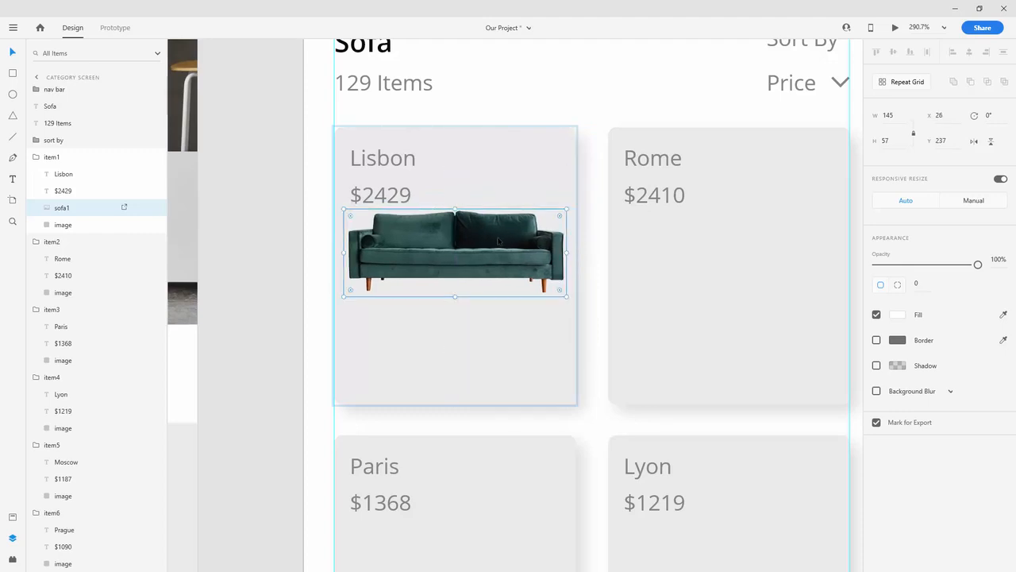
Align the sofa1 image vertically to the middle of the Lisbon card's background
left_click(79, 226, "shift")
left_click(892, 54)
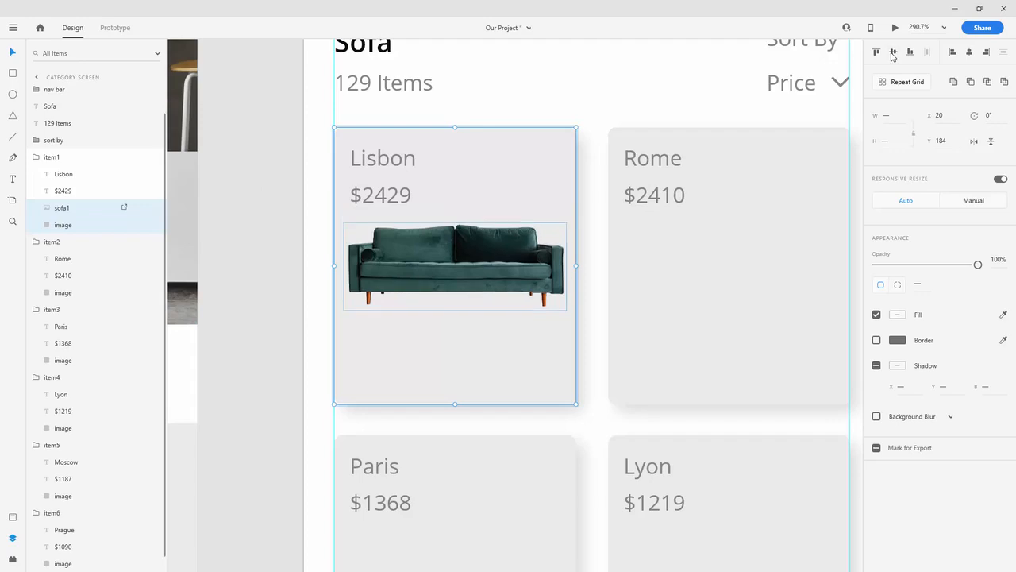
Reposition the sofa1 image below the price on the Lisbon card, at Y 257
left_click(57, 208)
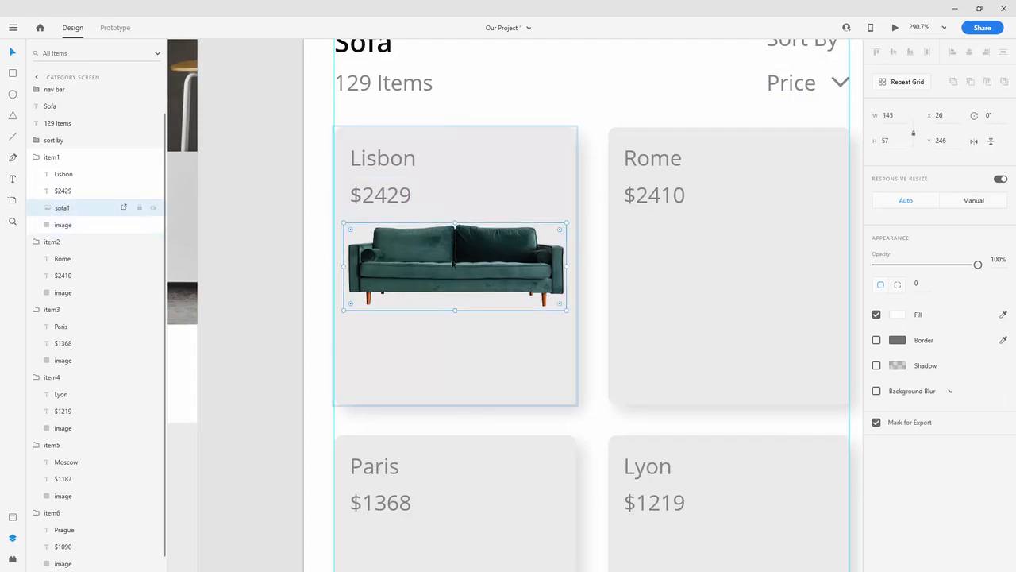
left_click_drag(495, 256, 495, 350)
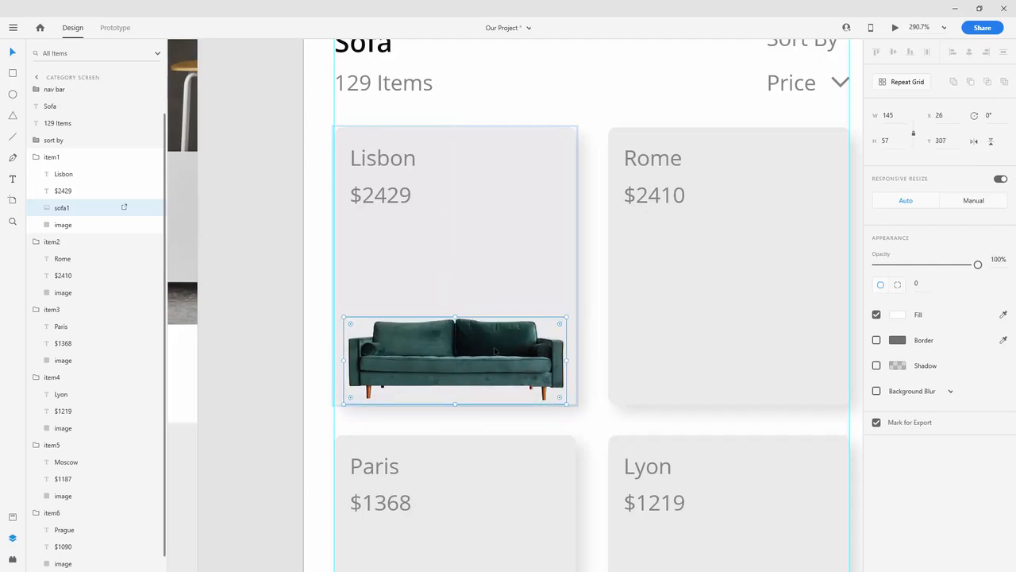
key("Up")
key("Up")
key("Up")
key("Up")
key("Up")
key("Up")
key("Up")
key("Up")
key("Up")
key("Up")
key("Up")
key("Up")
key("Up")
key("Up")
key("Up")
key("Up")
key("Up")
key("Up")
key("Up")
key("Up")
key("shift+Up")
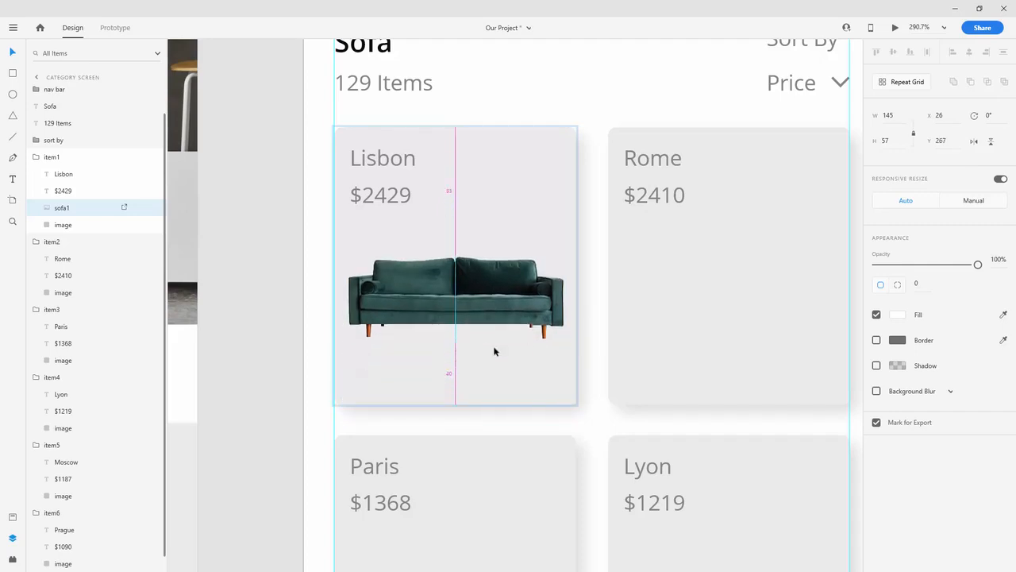
scroll(476, 277, "down", 5)
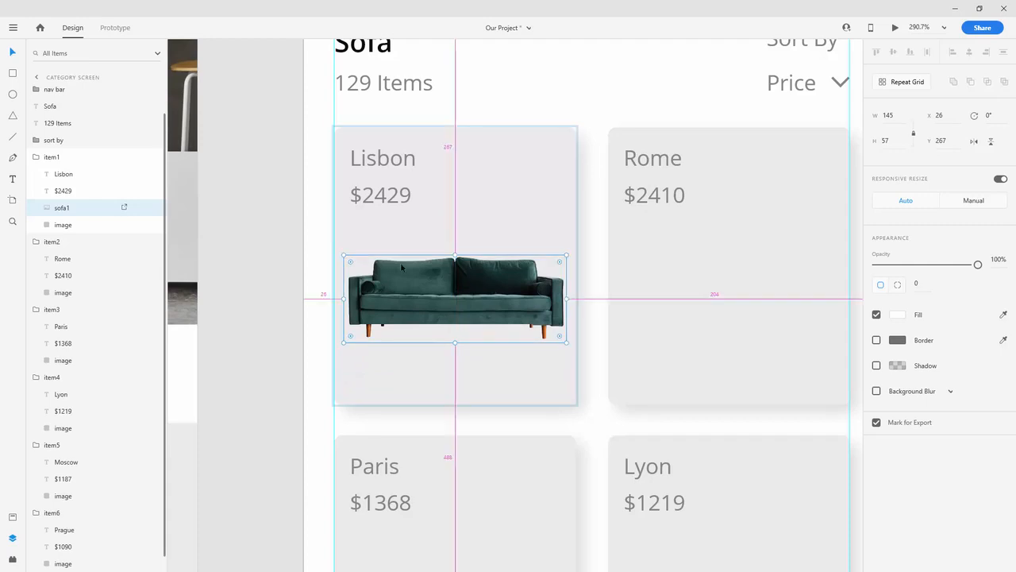
key("shift+Up")
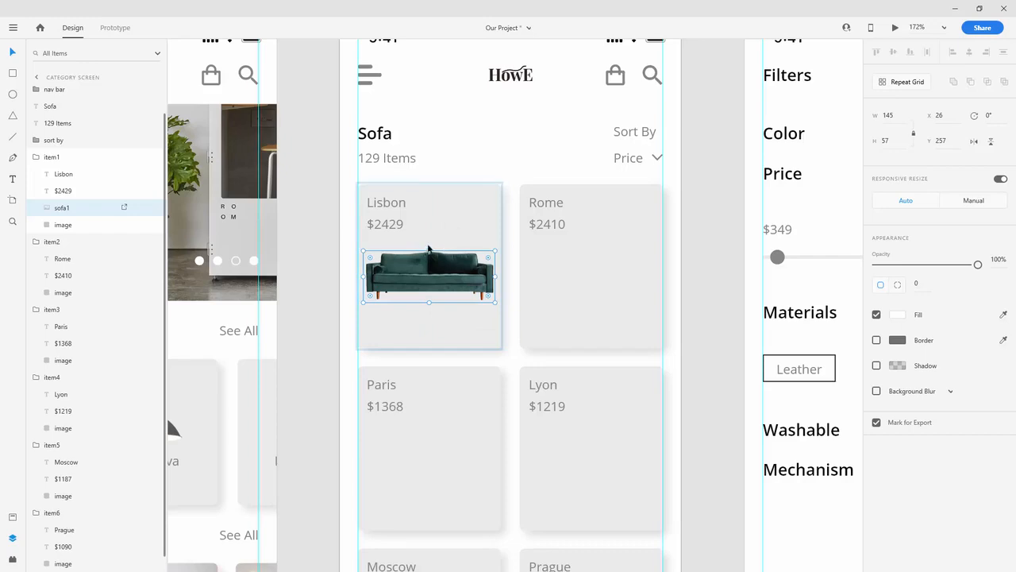
scroll(365, 199, "down", 5)
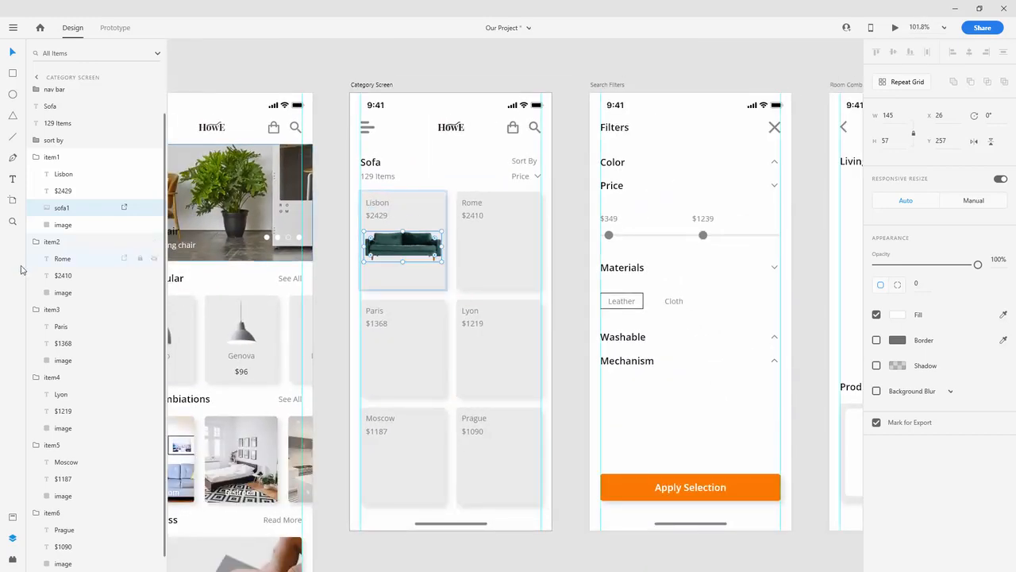
Import the sofa2 image into the item2 group and scale it down to about 418 × 152 over the Rome card
left_click(63, 293)
key("alt+Tab")
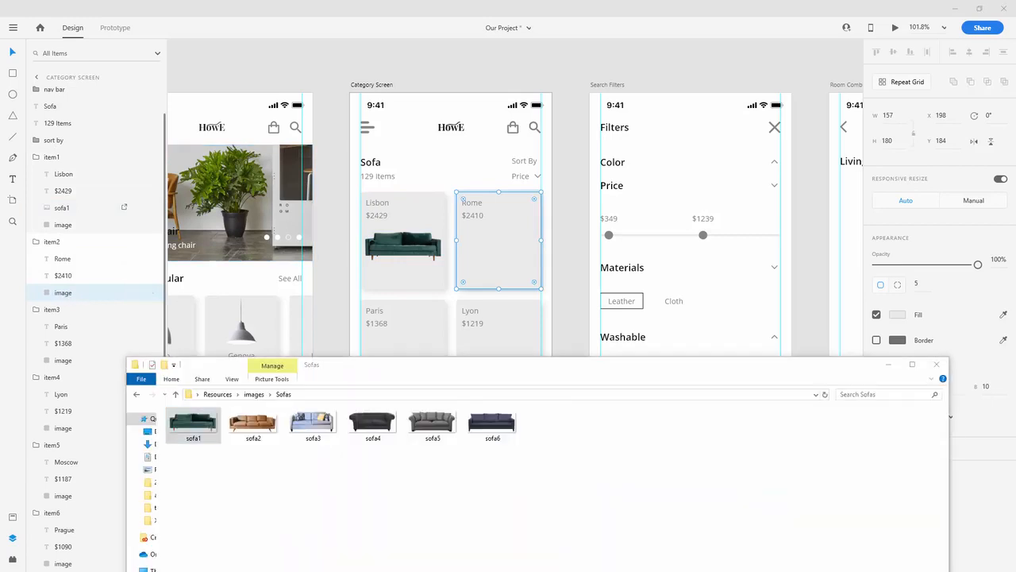
left_click_drag(268, 434, 259, 102)
left_click_drag(189, 313, 696, 219)
left_click_drag(783, 79, 531, 243)
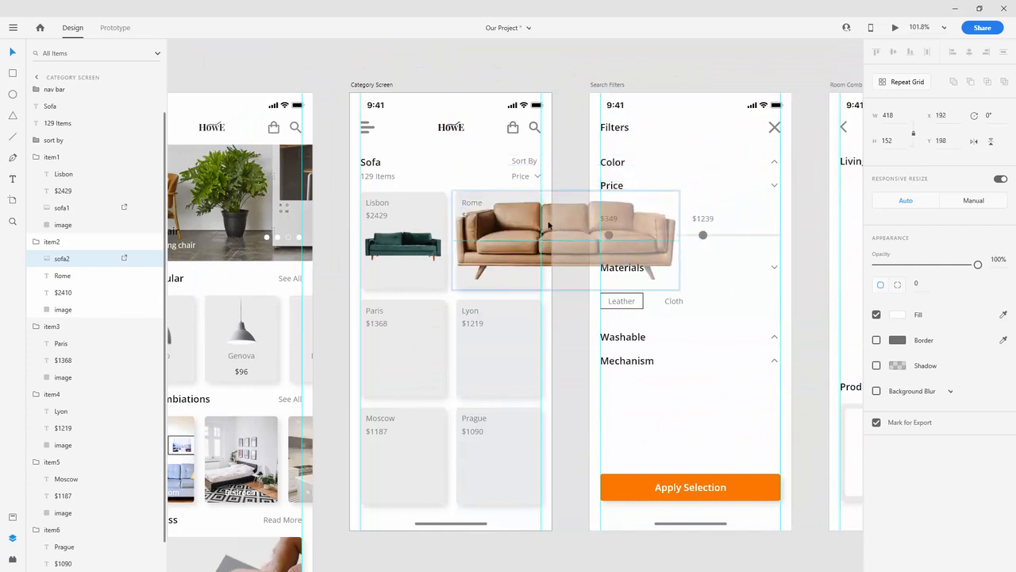
Scale the sofa2 image to about 150 × 54 and place it below the Rome card's price, at X 202, Y 259
scroll(520, 230, "up", 5)
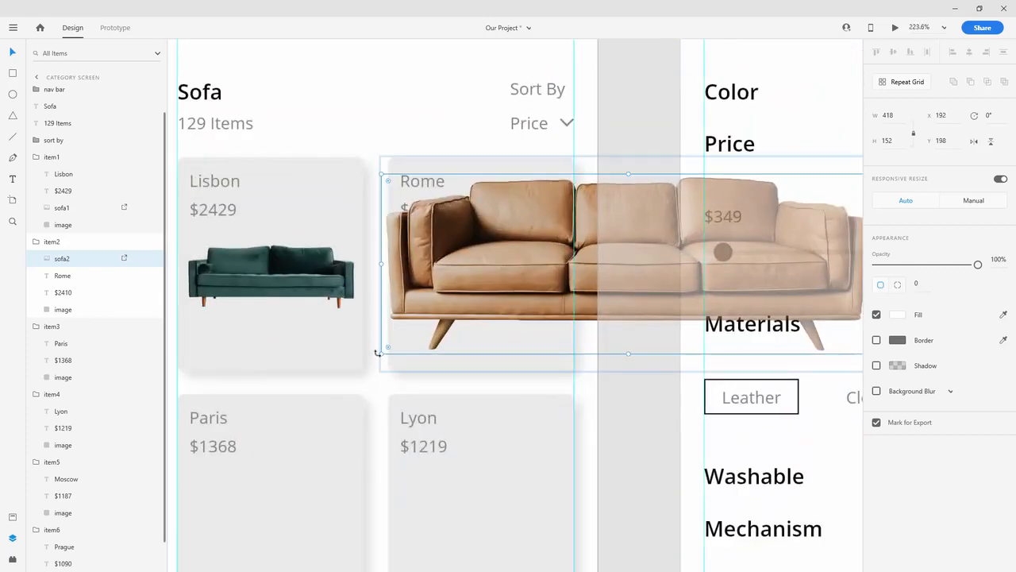
left_click_drag(384, 352, 654, 282)
left_click_drag(760, 212, 457, 279)
scroll(457, 280, "up", 5)
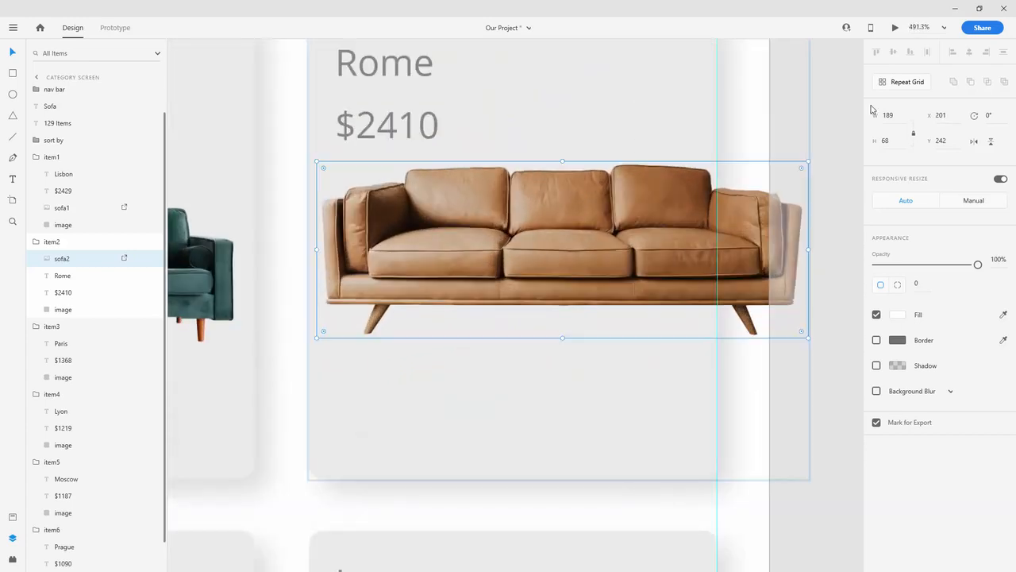
left_click_drag(807, 160, 707, 188)
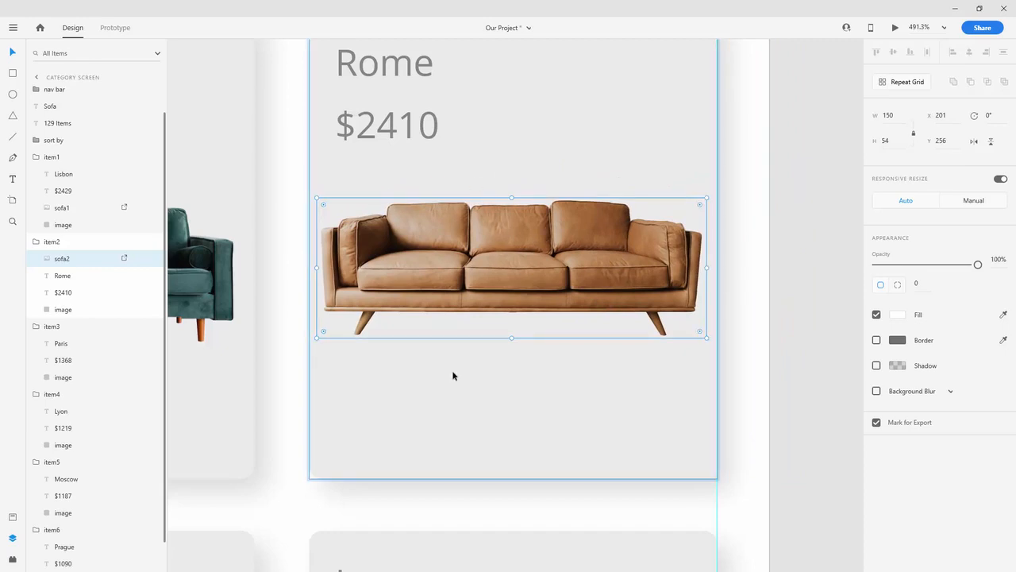
left_click_drag(499, 271, 548, 269)
scroll(540, 270, "down", 5)
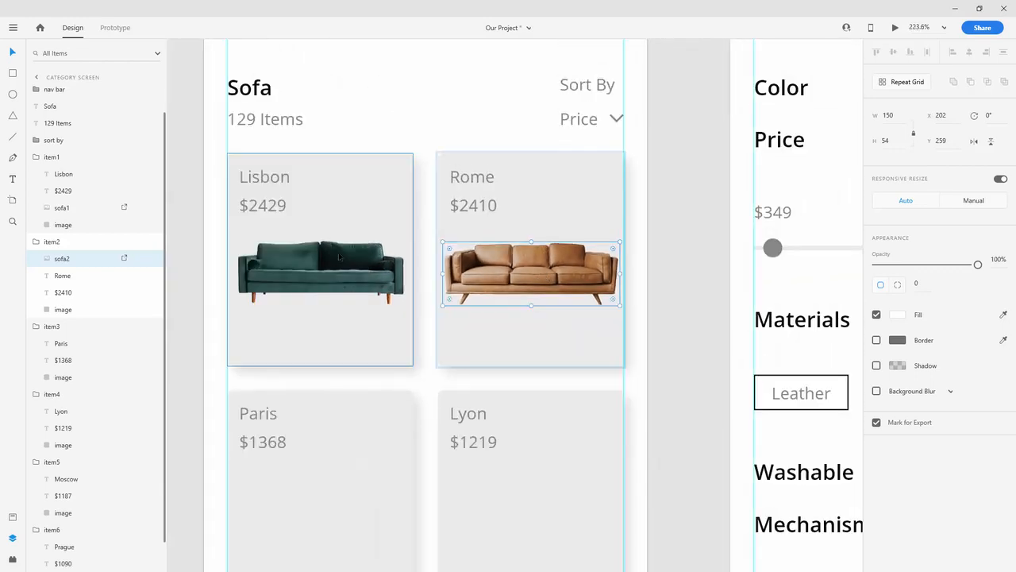
left_click(393, 105)
scroll(460, 197, "down", 2)
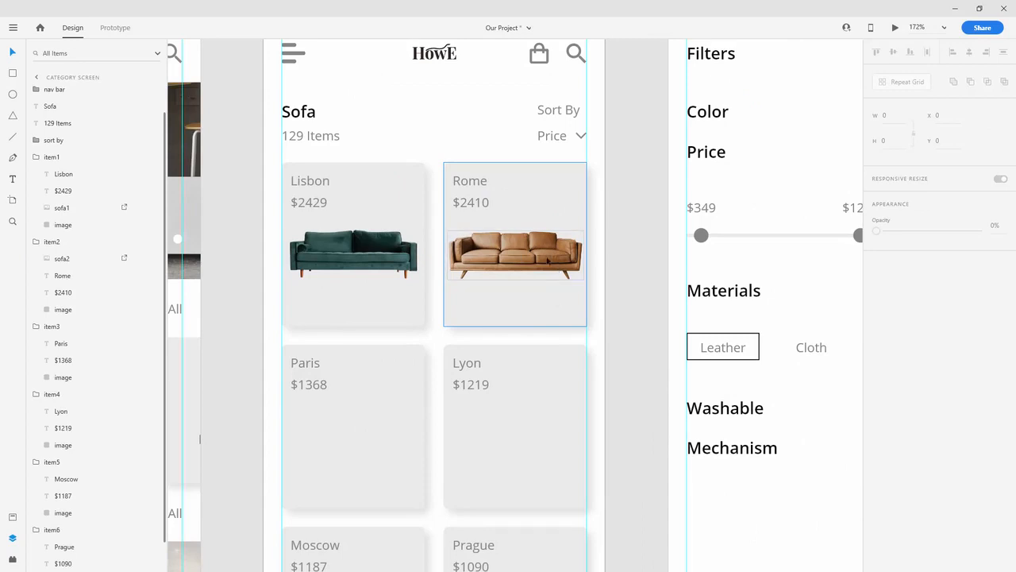
scroll(482, 242, "down", 2)
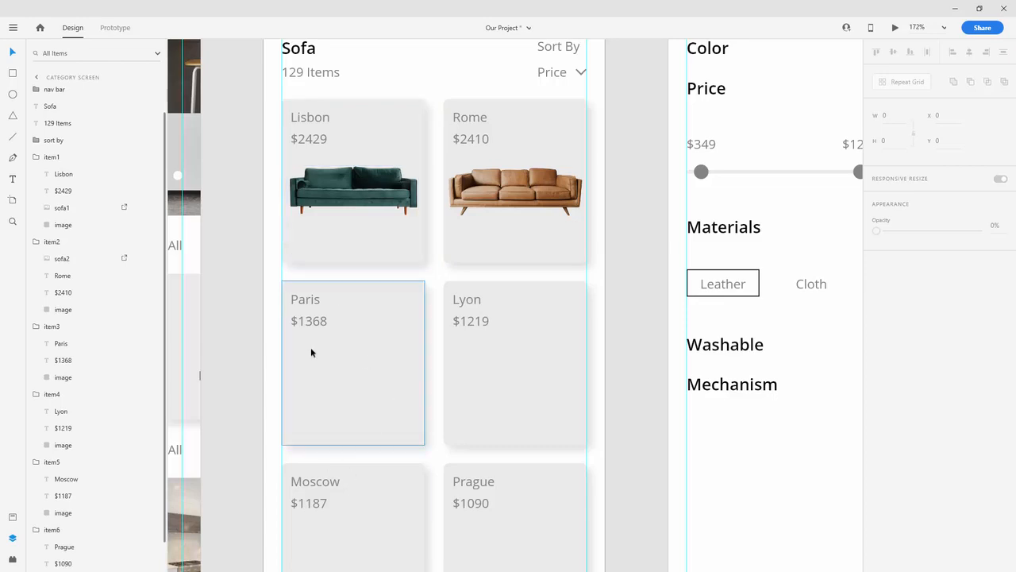
scroll(333, 318, "down", 2)
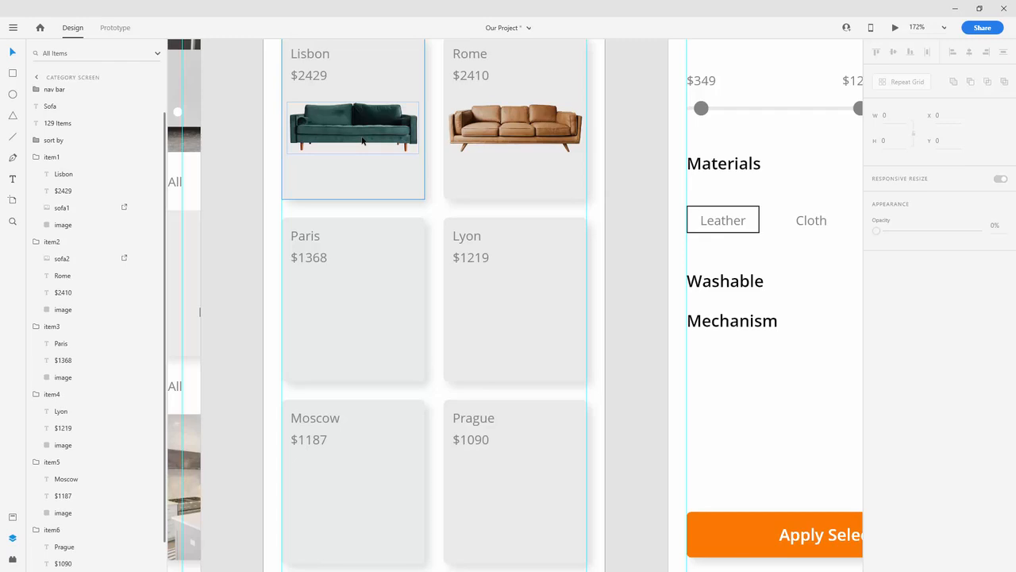
scroll(362, 141, "up", 1)
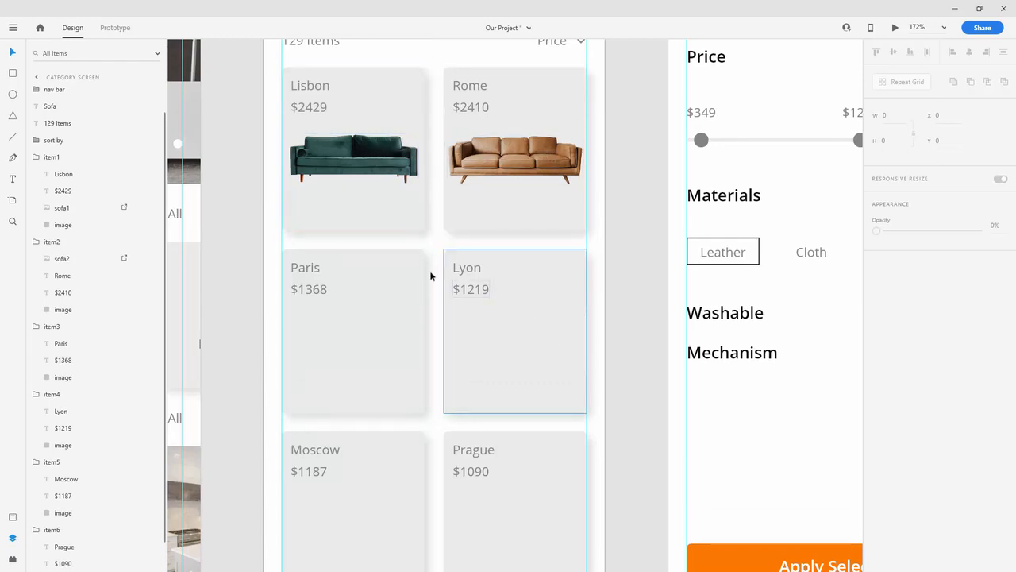
scroll(360, 246, "down", 1)
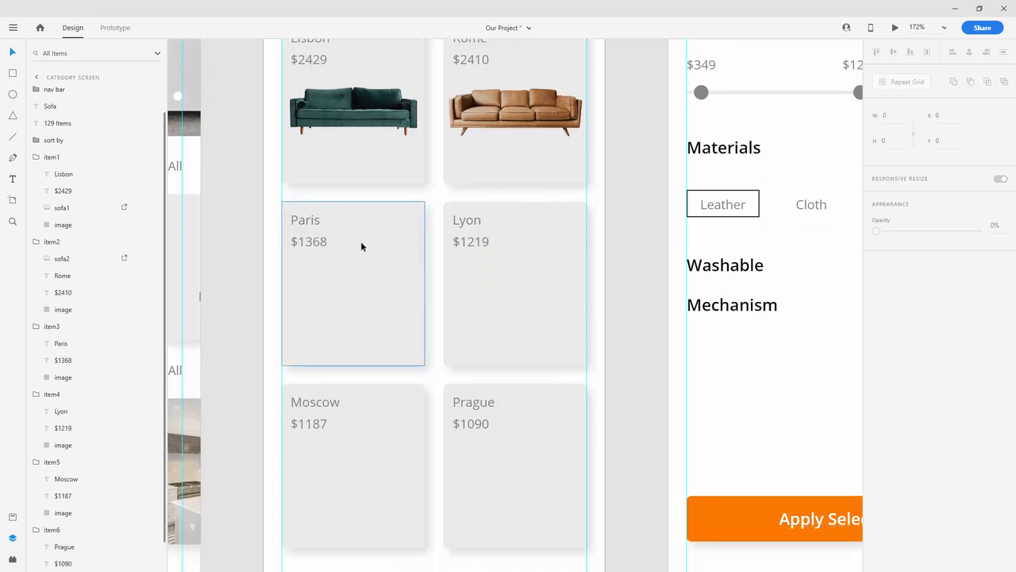
scroll(360, 246, "down", 3)
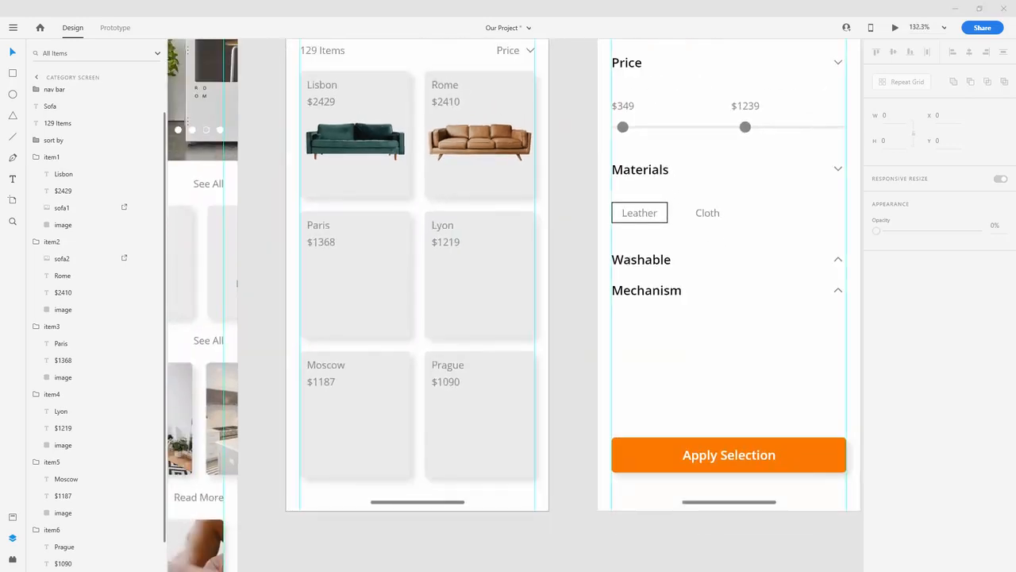
key("alt+Tab")
left_click(292, 425)
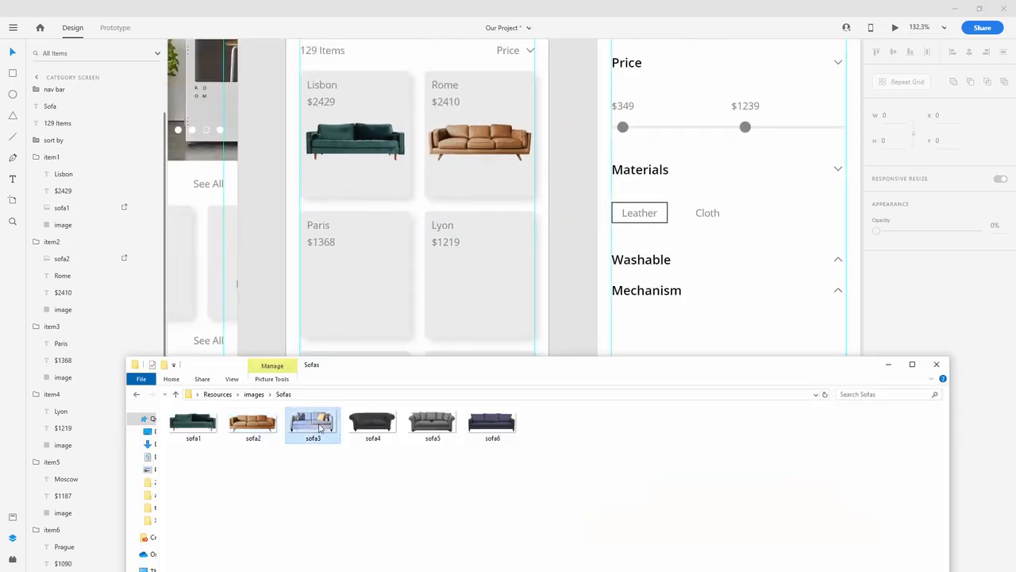
left_click_drag(317, 424, 367, 300)
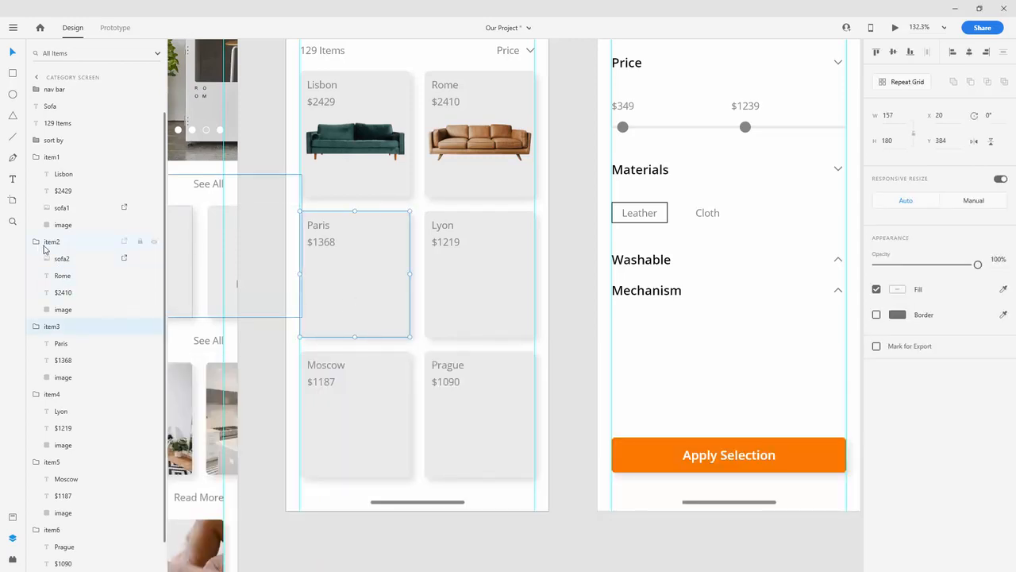
Move the sofa2 layer directly above the image layer in the item2 group and collapse the item2 and item1 groups
left_click_drag(60, 259, 64, 292)
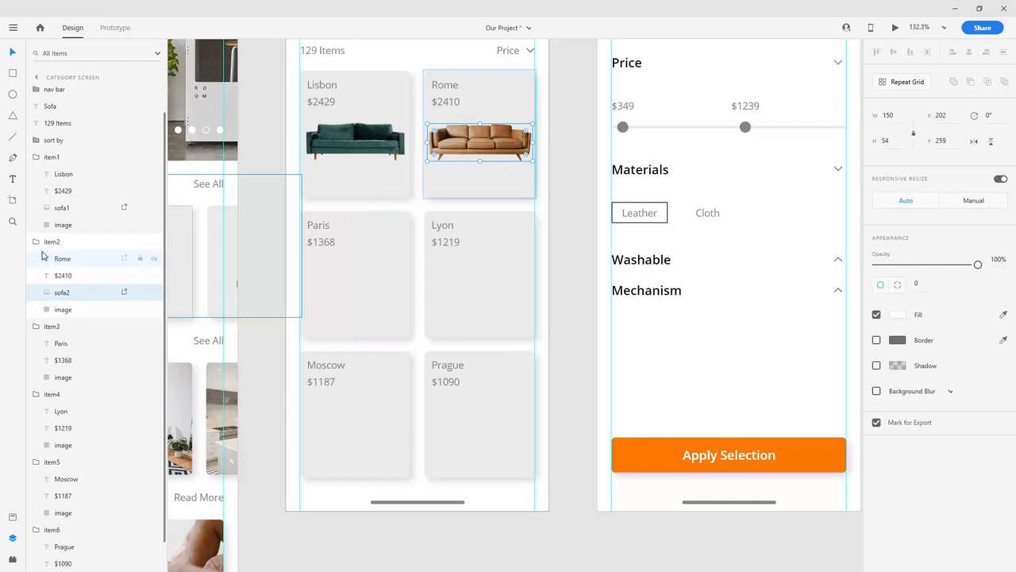
left_click(44, 242)
left_click(38, 191)
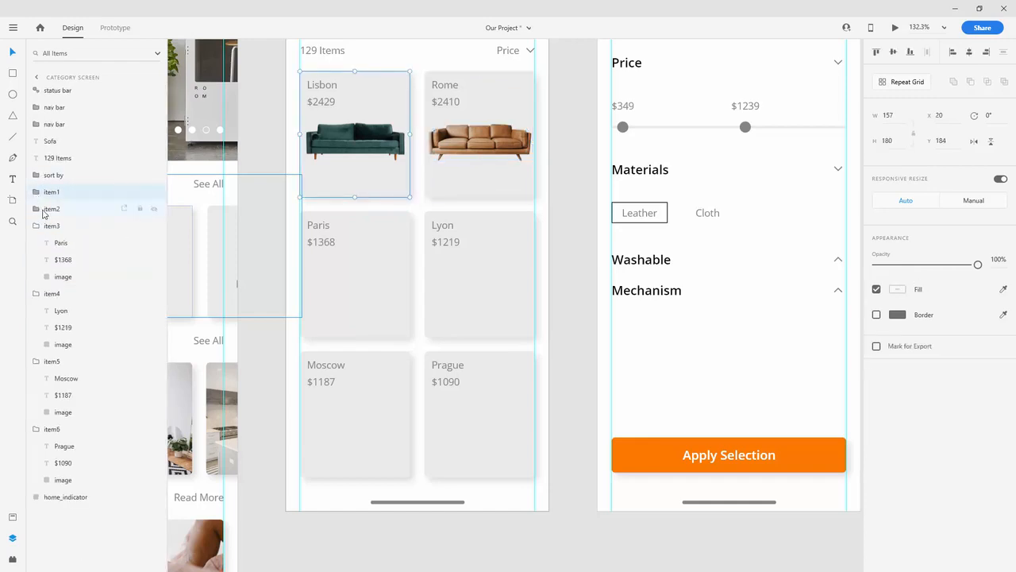
Try to drop the sofa3 image into the Paris card's background shape, and undo it
left_click(63, 276)
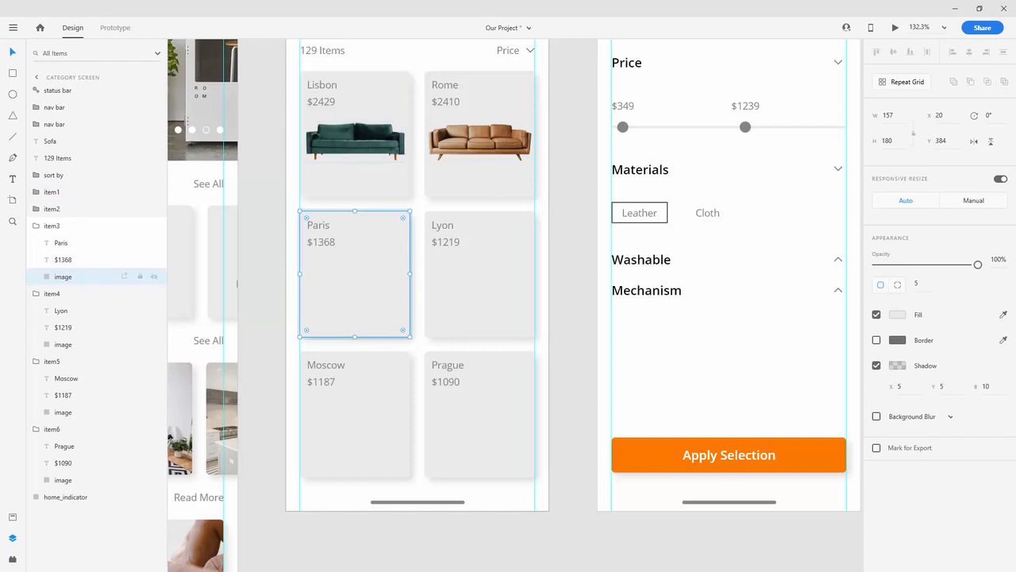
key("alt+Tab")
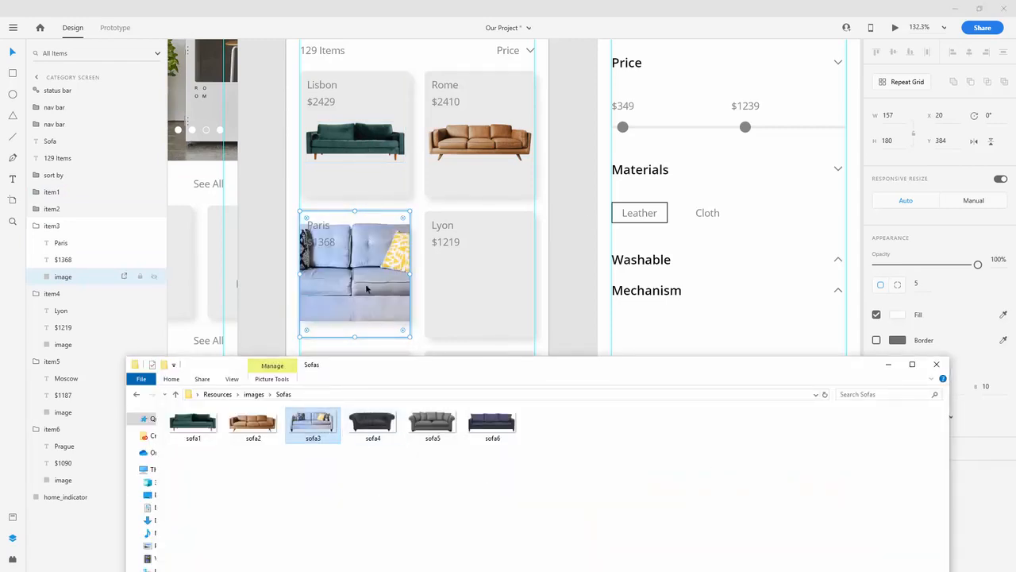
left_click(525, 208)
key("ctrl+z")
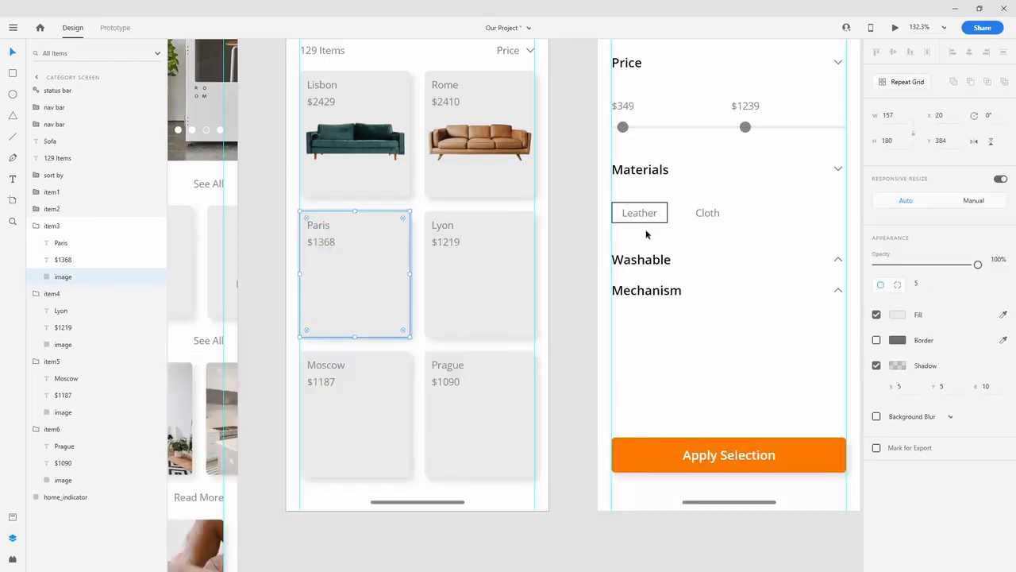
Import the sofa3 image into the item3 group and scale it down to about 172 × 81
key("alt+Tab")
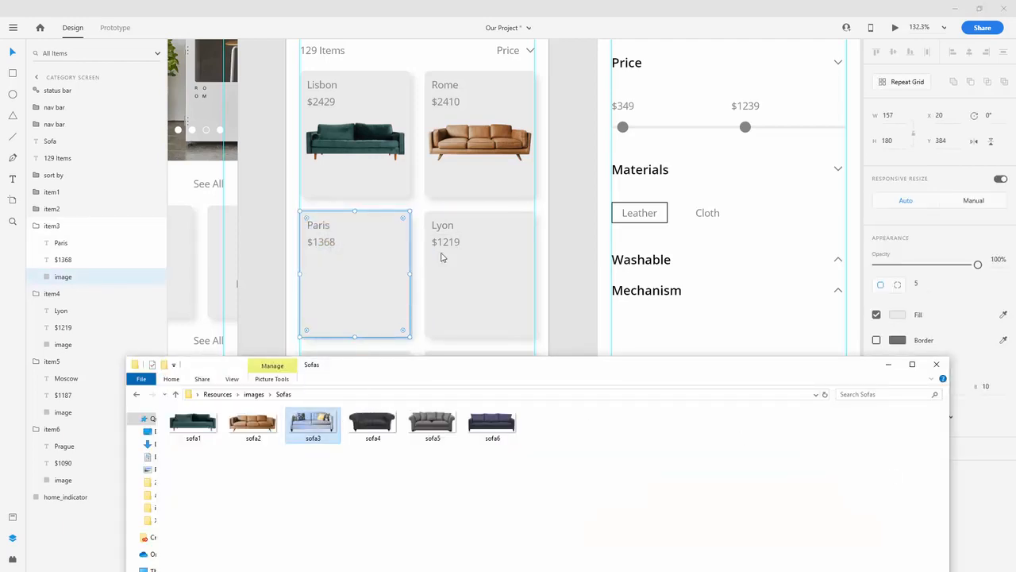
left_click_drag(442, 257, 754, 326)
left_click_drag(802, 409, 242, 163)
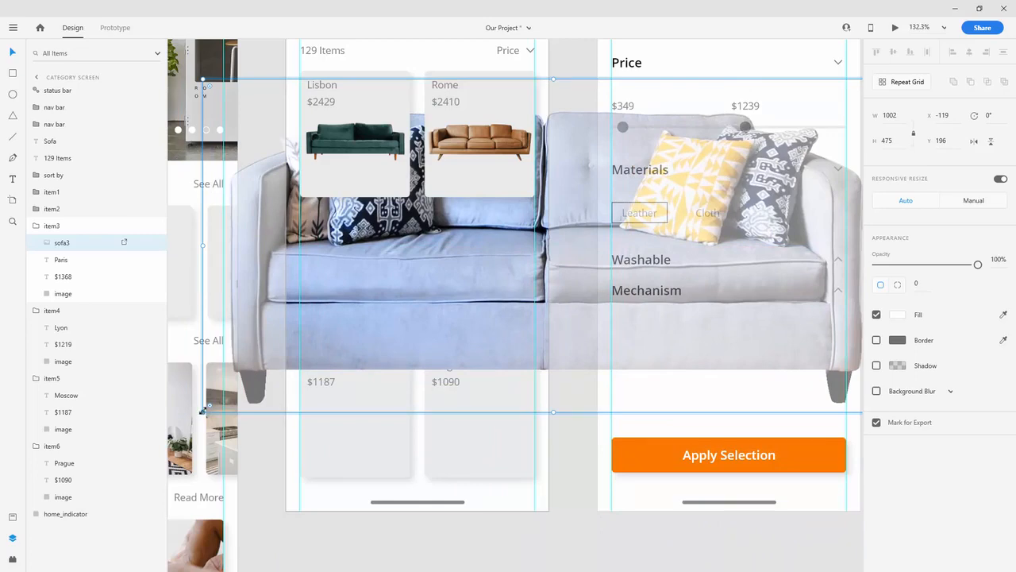
left_click_drag(203, 409, 494, 288)
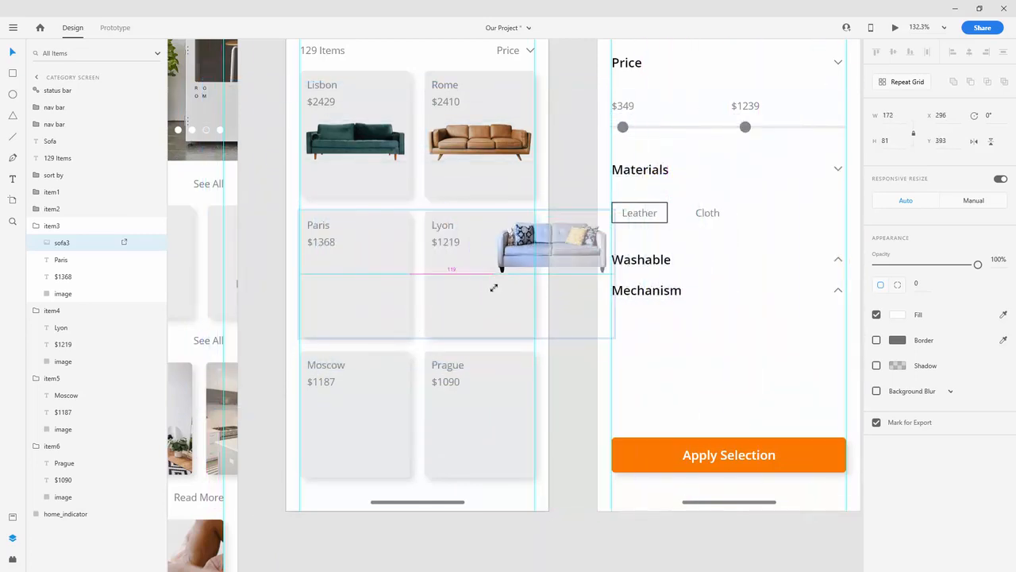
Duplicate the sofa3 image onto the Paris card, scale the copy down to fit, and delete the original beside the Lyon price
left_click_drag(539, 240, 356, 275)
scroll(355, 275, "up", 5)
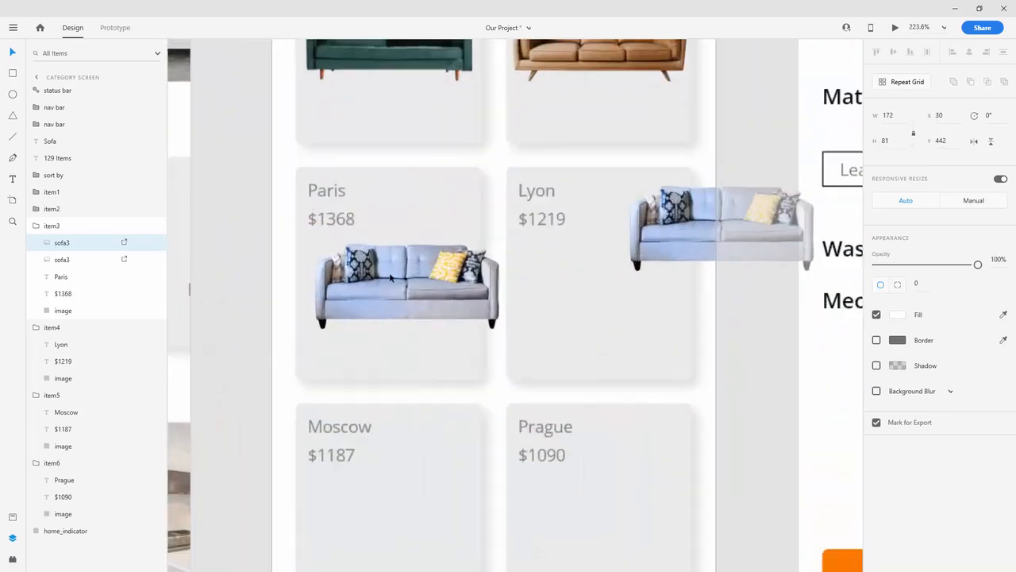
left_click_drag(509, 235, 468, 255)
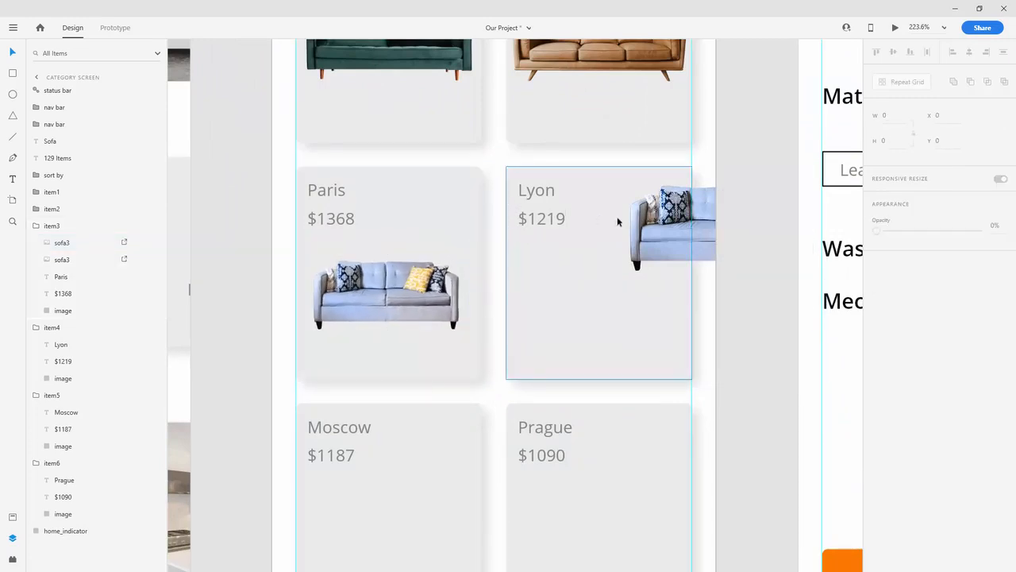
left_click(654, 224)
key("Delete")
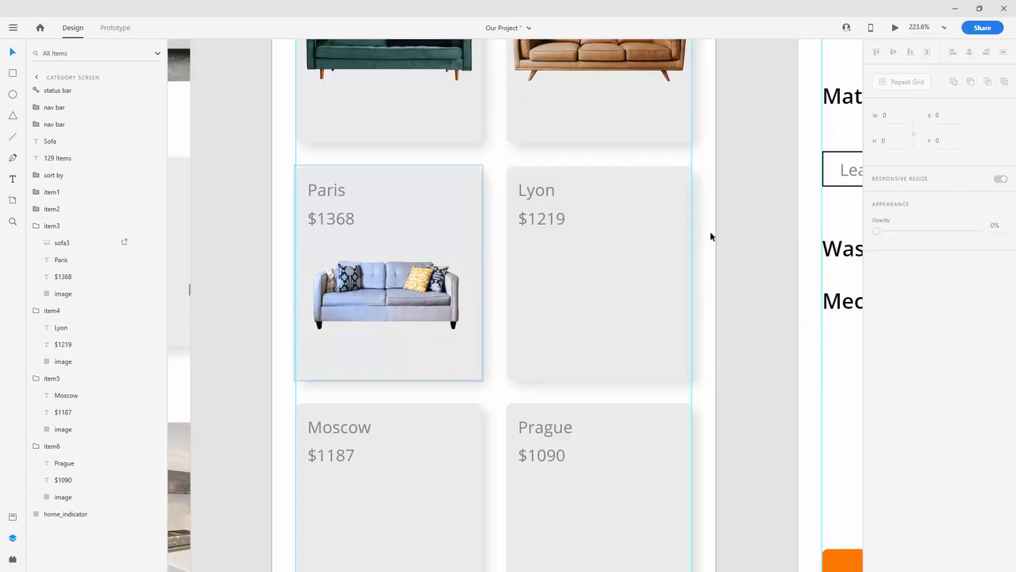
Resize the sofa3 image to about 144 × 68 and position it below the Paris card's price, at X 27, Y 456
left_click(377, 271)
left_click_drag(469, 254, 476, 249)
left_click_drag(426, 278, 414, 328)
key("shift+Up")
key("shift+Up")
key("shift+Up")
key("shift+Up")
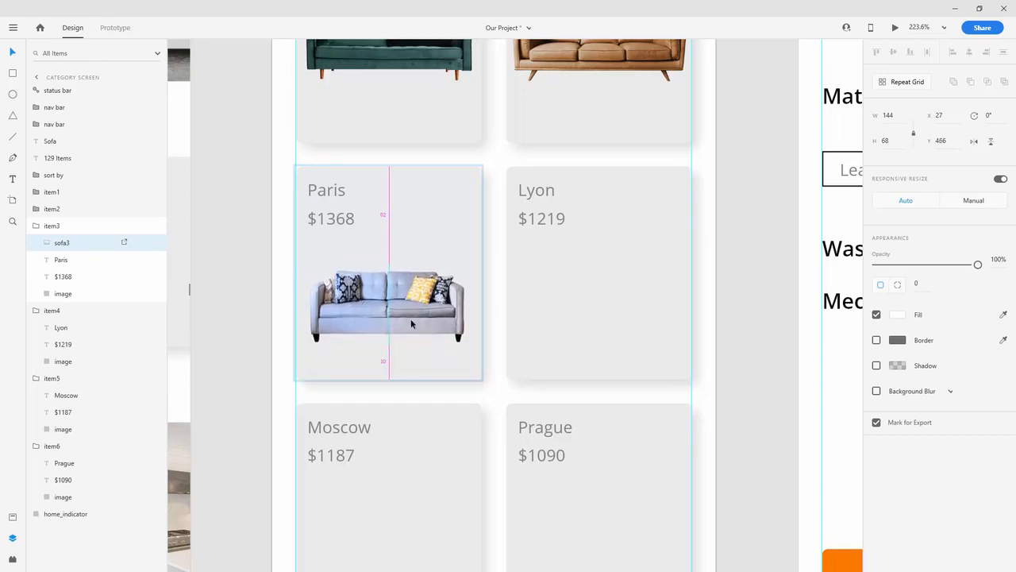
scroll(412, 323, "down", 5)
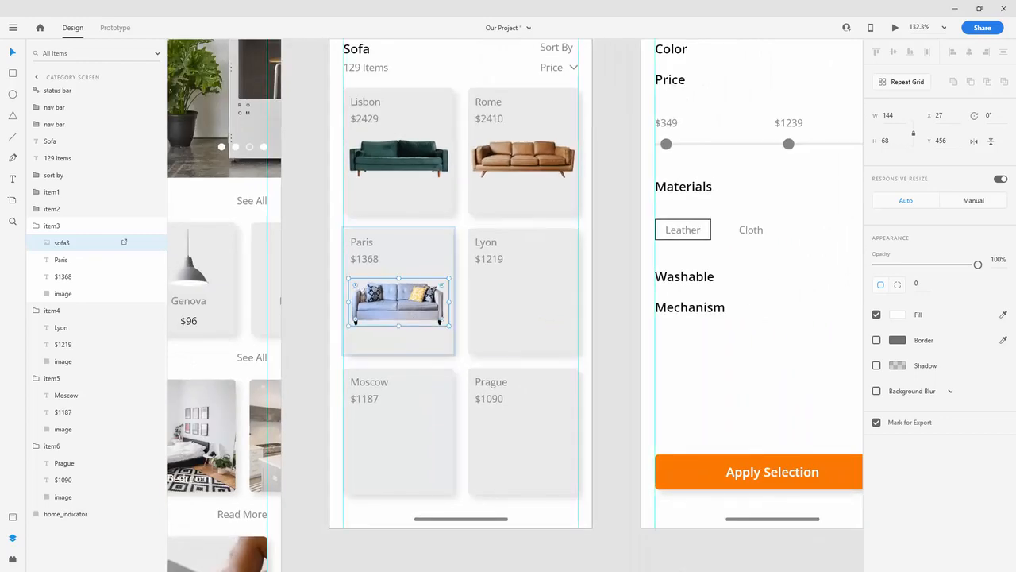
Move the sofa3 layer down to just above the image layer in the item3 group and collapse the group
key("alt+Tab")
left_click_drag(371, 427, 529, 319)
left_click_drag(59, 245, 74, 284)
left_click(37, 228)
Import the sofa4 image into the item4 group and scale it down to about 246 × 111 over the Lyon card
left_click(65, 293)
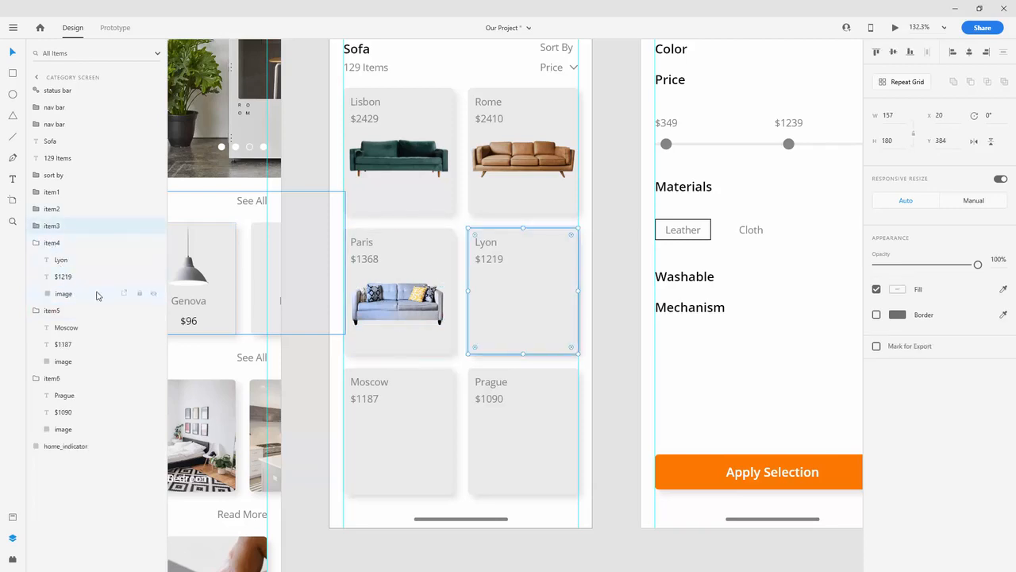
key("alt+Tab")
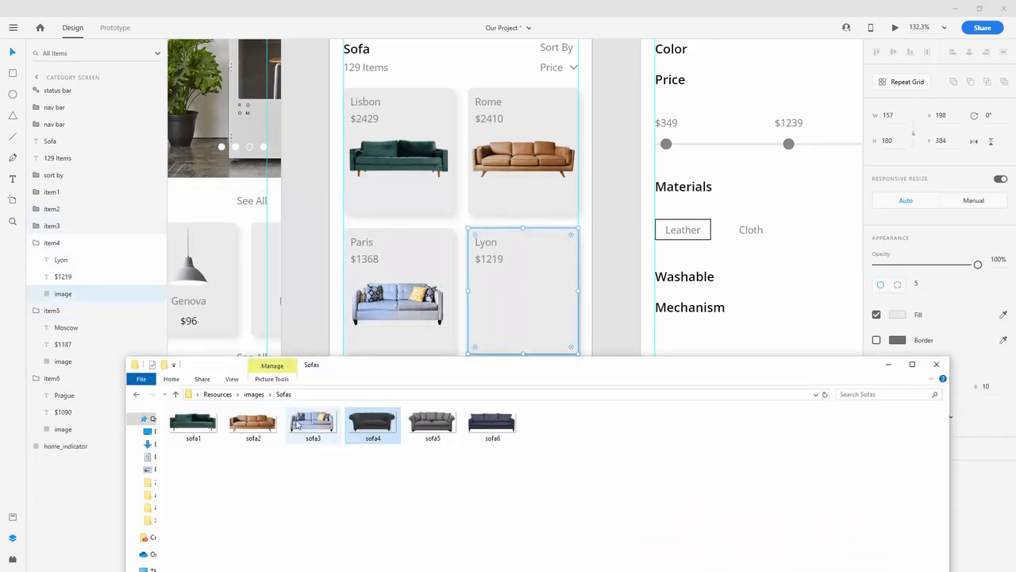
left_click_drag(564, 282, 592, 246)
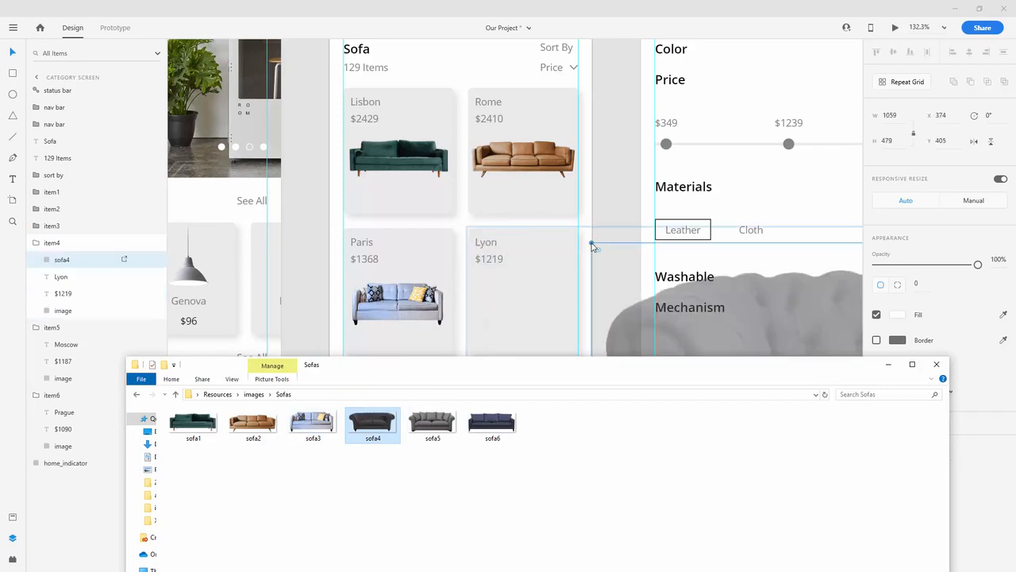
left_click(590, 242)
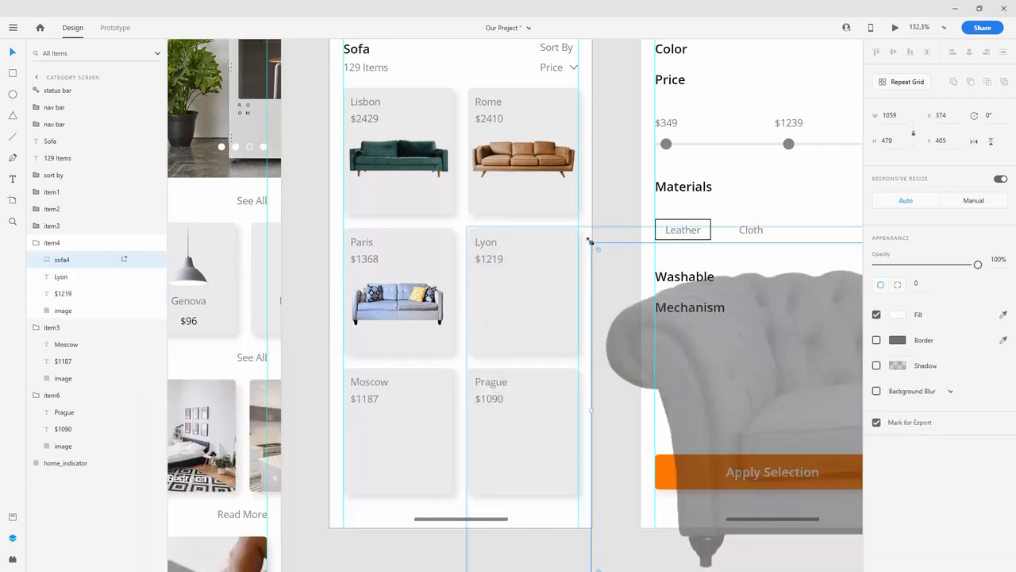
left_click_drag(589, 242, 355, 243)
left_click_drag(853, 433, 475, 261)
left_click_drag(457, 208, 559, 272)
Scale the sofa4 image to about 147 × 66 and center it across the Lyon card, at X 203, Y 459
scroll(540, 296, "up", 5)
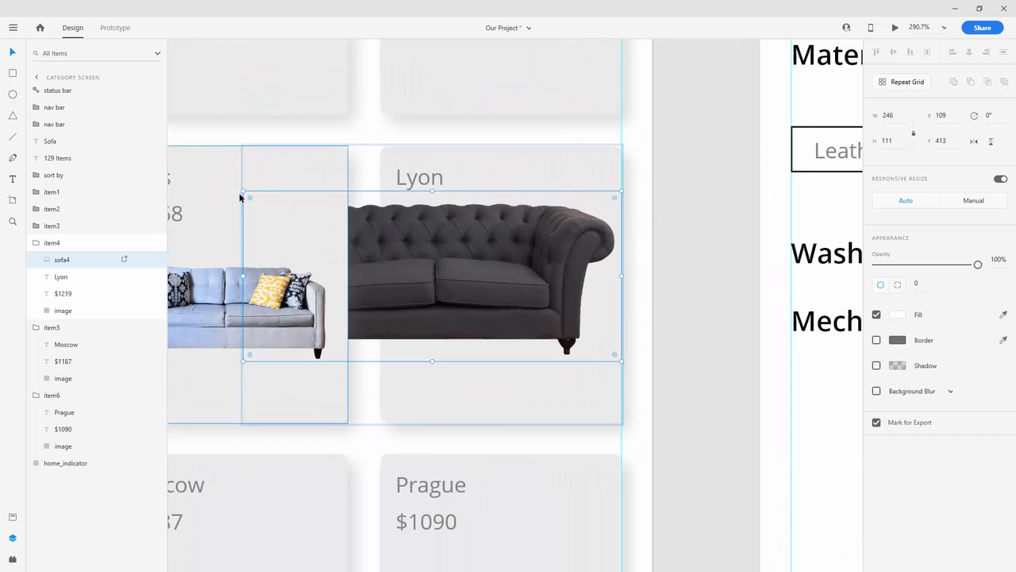
left_click_drag(242, 192, 393, 256)
left_click_drag(518, 299, 548, 300)
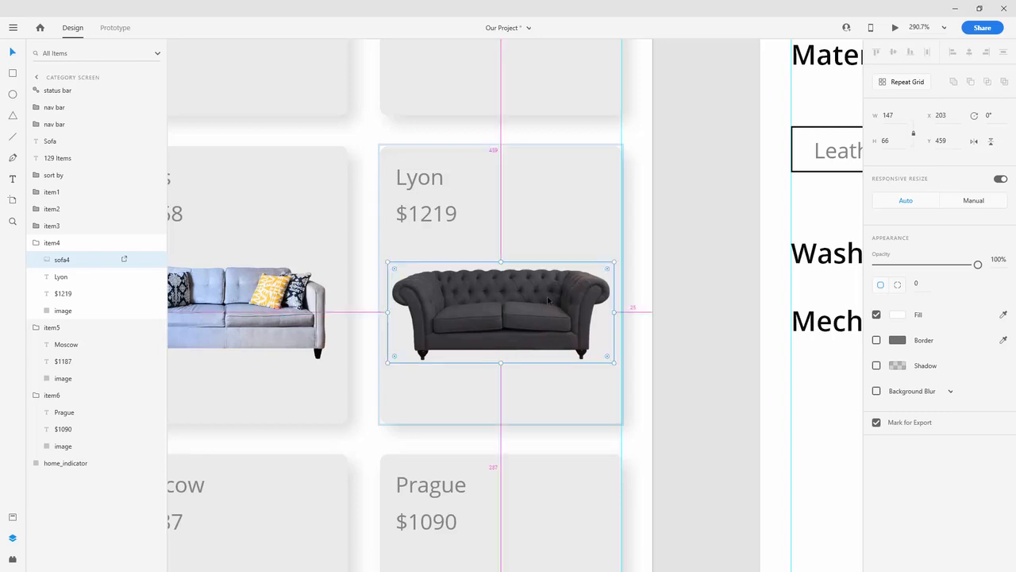
Move the sofa4 layer above the image layer in the item4 group, collapse the group and select the Moscow card's image layer
scroll(549, 300, "down", 3)
scroll(548, 300, "down", 4)
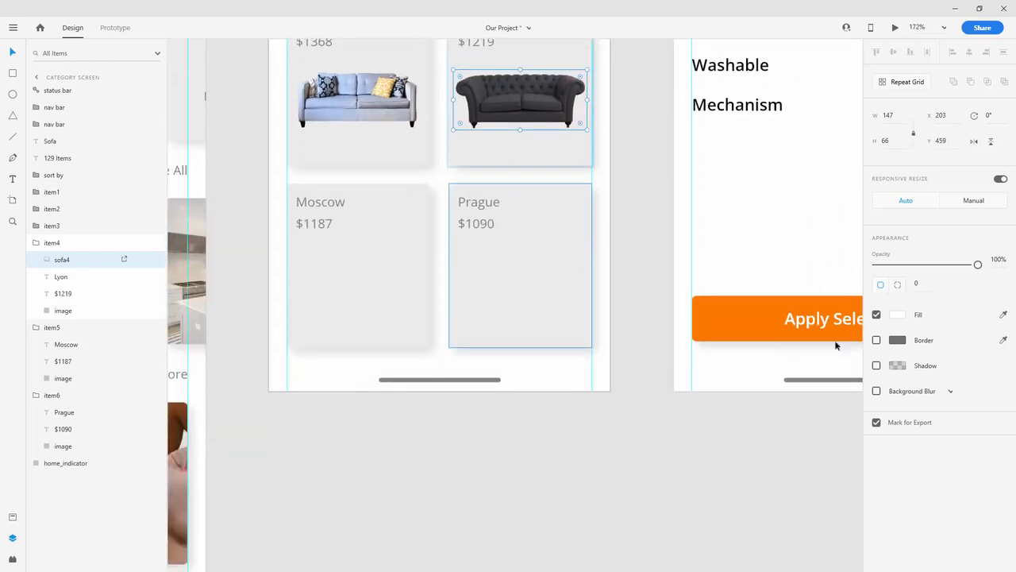
left_click_drag(61, 278, 64, 297)
left_click(36, 243)
left_click(63, 310)
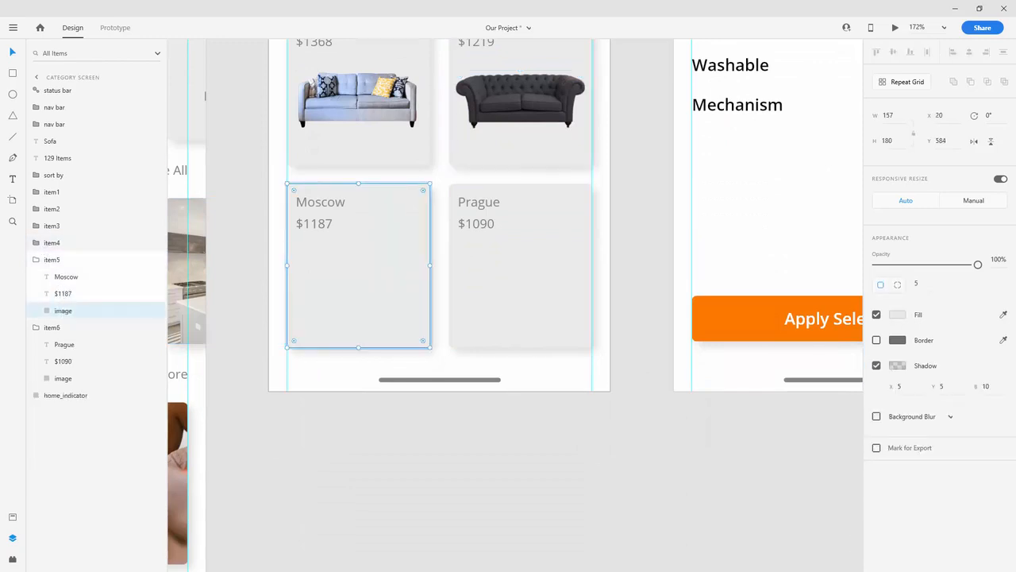
Import the sofa5 image into the item5 group and scale it down to about 283 × 127 over the Moscow card
key("alt+Tab")
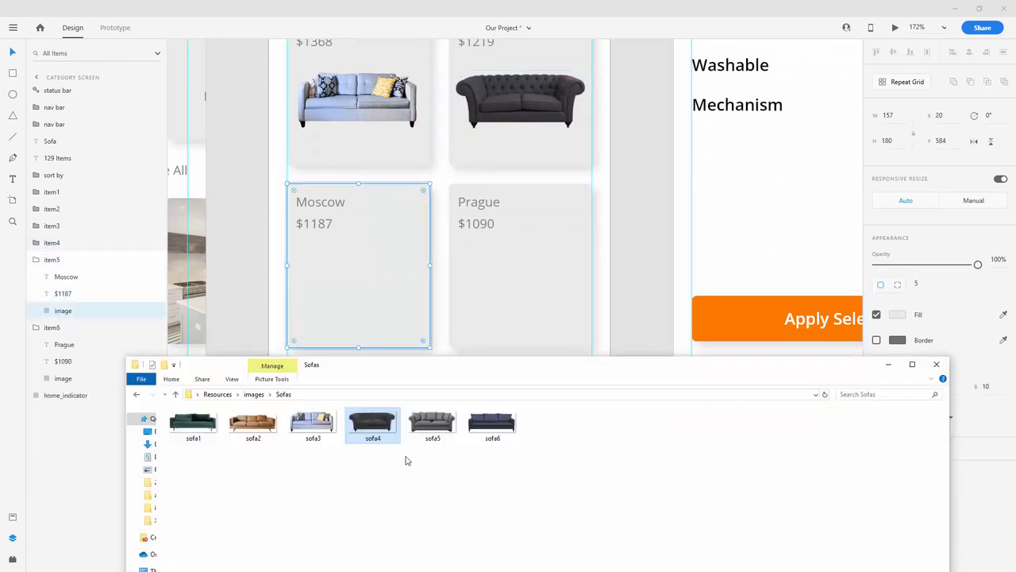
key("Right")
left_click_drag(441, 432, 670, 269)
left_click(451, 181)
left_click_drag(785, 443, 505, 268)
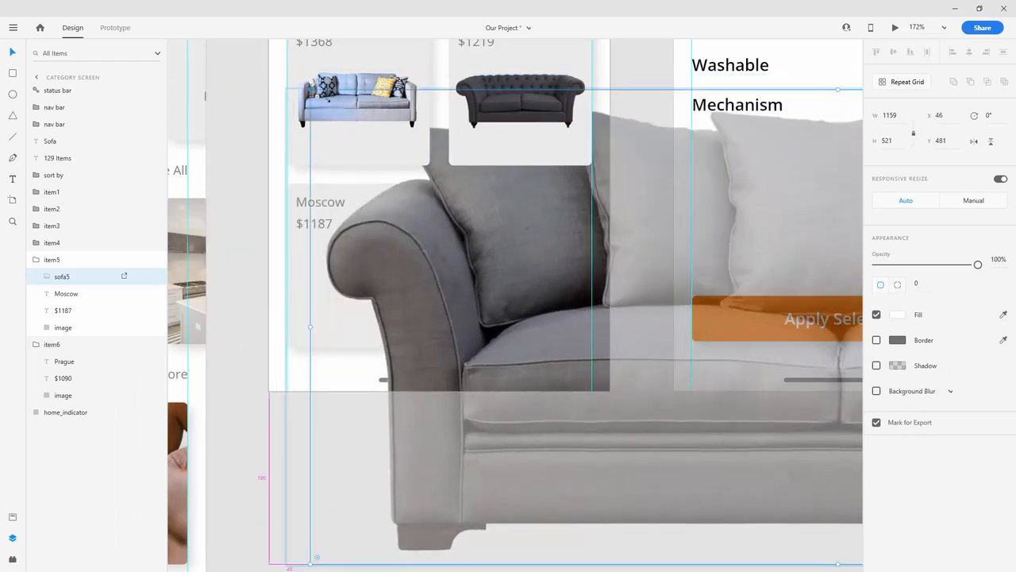
left_click_drag(310, 90, 613, 270)
left_click_drag(719, 281, 487, 251)
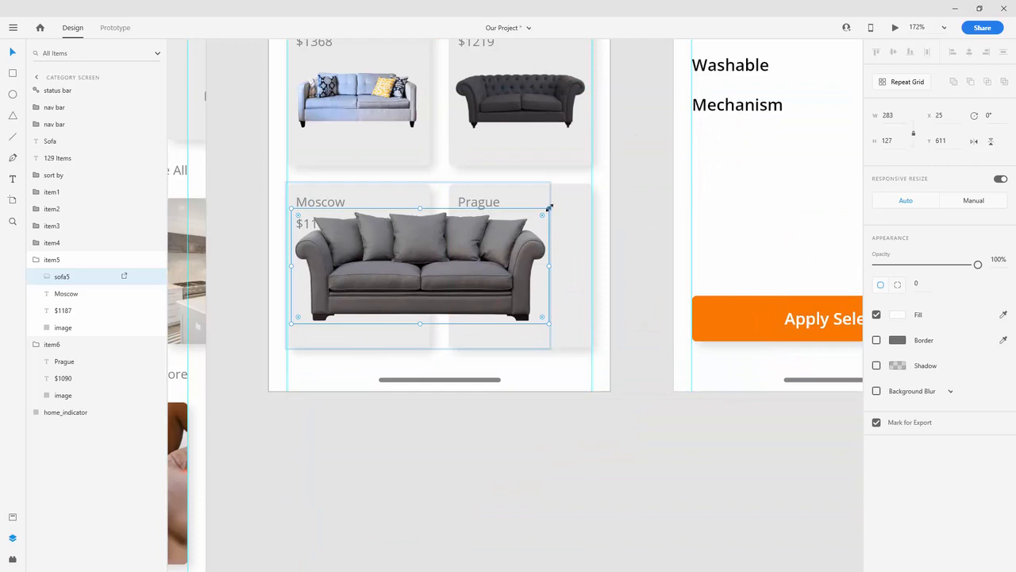
Scale the sofa5 image further down to about 151 × 68 so it fits within the Moscow card
left_click_drag(549, 208, 441, 230)
scroll(315, 273, "up", 1)
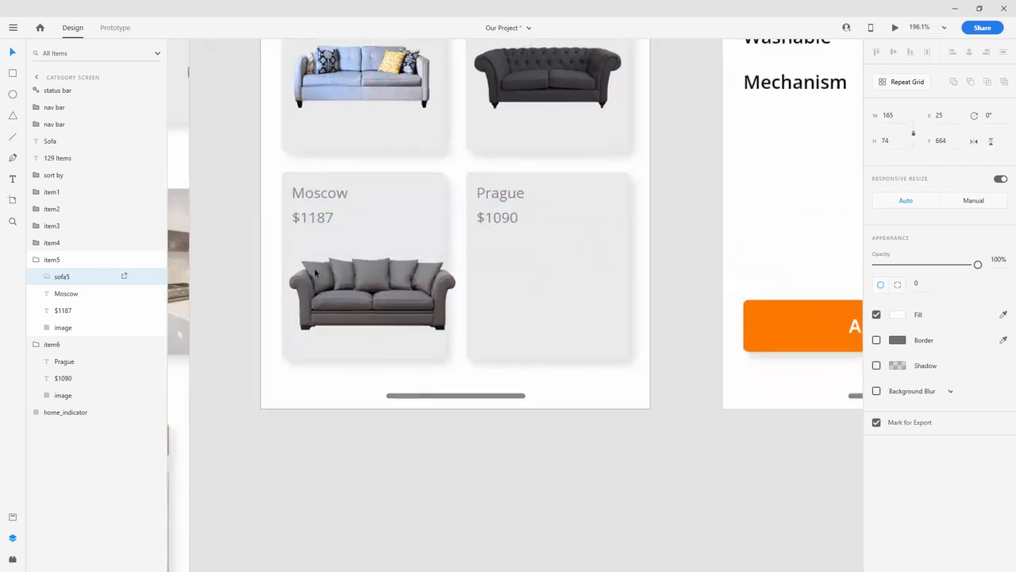
scroll(315, 273, "up", 4)
left_click_drag(537, 294, 571, 275)
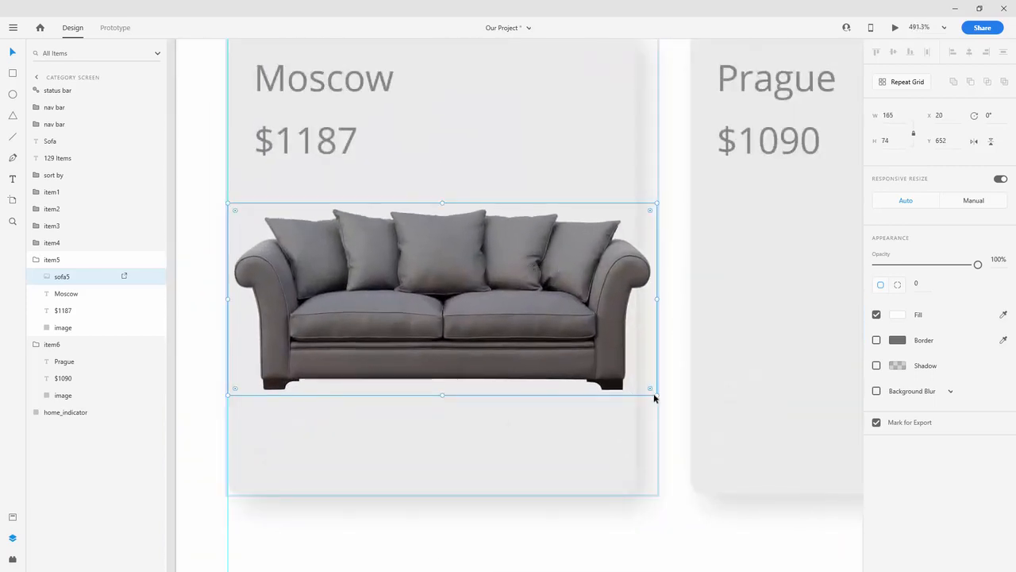
left_click_drag(658, 393, 620, 377)
Center the sofa5 image horizontally on the Moscow card at X 23 and nudge it up to Y 646
left_click_drag(446, 287, 470, 397)
key("shift+Up")
key("shift+Up")
key("shift+Up")
key("shift+Up")
key("shift+Up")
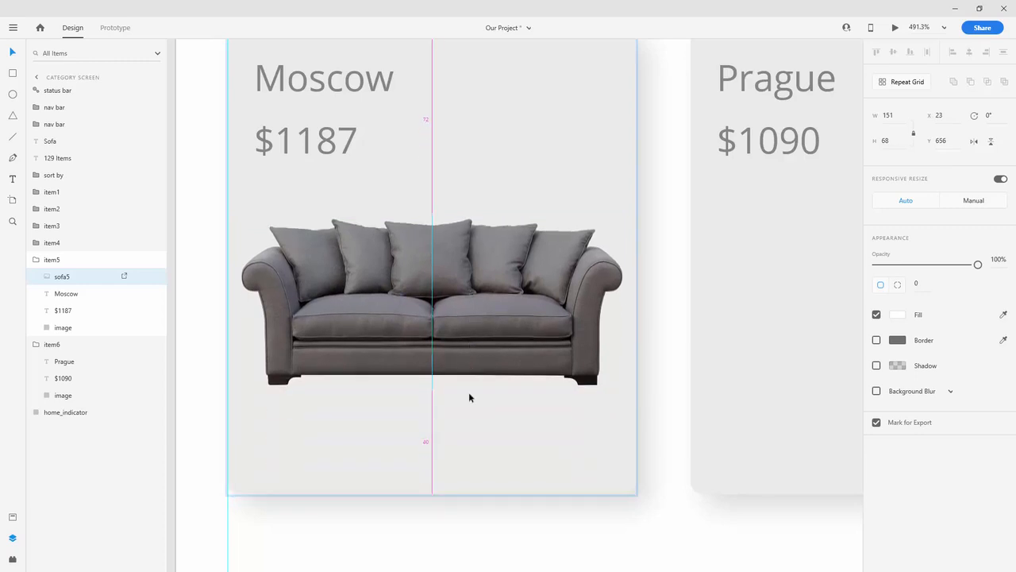
Compare the sofa5 image's height with the sofas on the cards above and nudge it down to Y 656
scroll(424, 339, "down", 3)
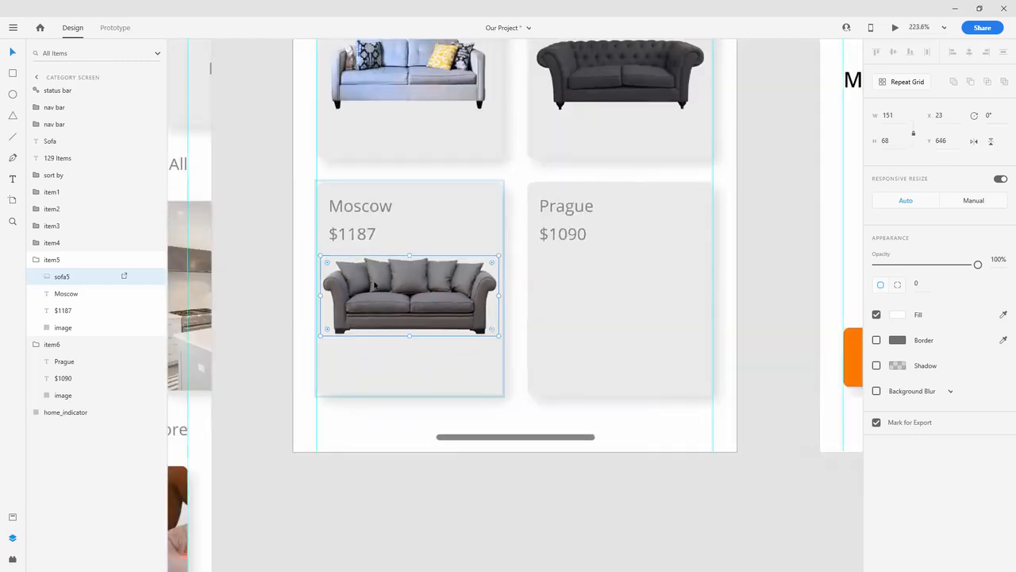
scroll(386, 288, "up", 5)
scroll(387, 288, "up", 2)
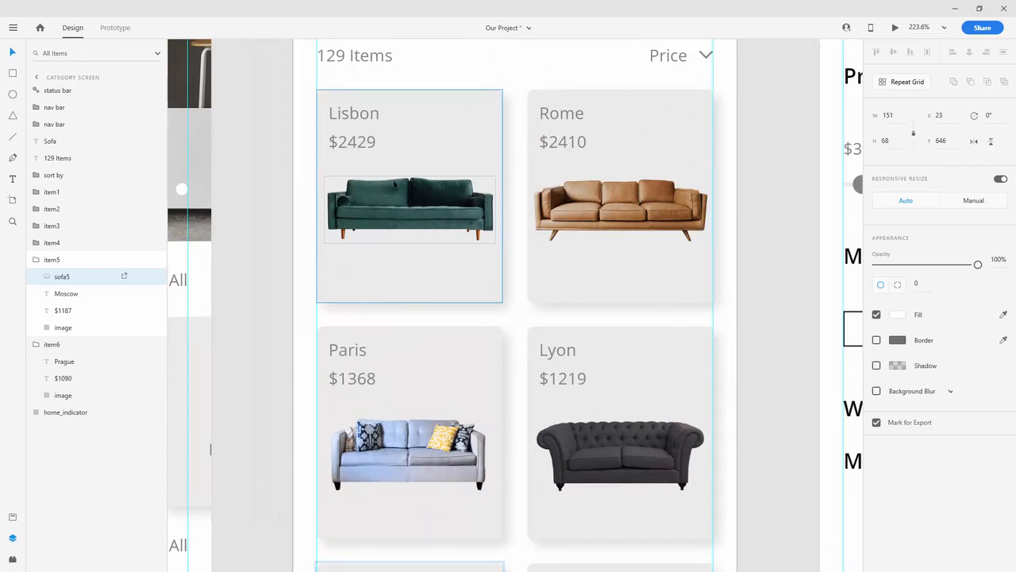
scroll(365, 306, "down", 5)
scroll(437, 290, "down", 2)
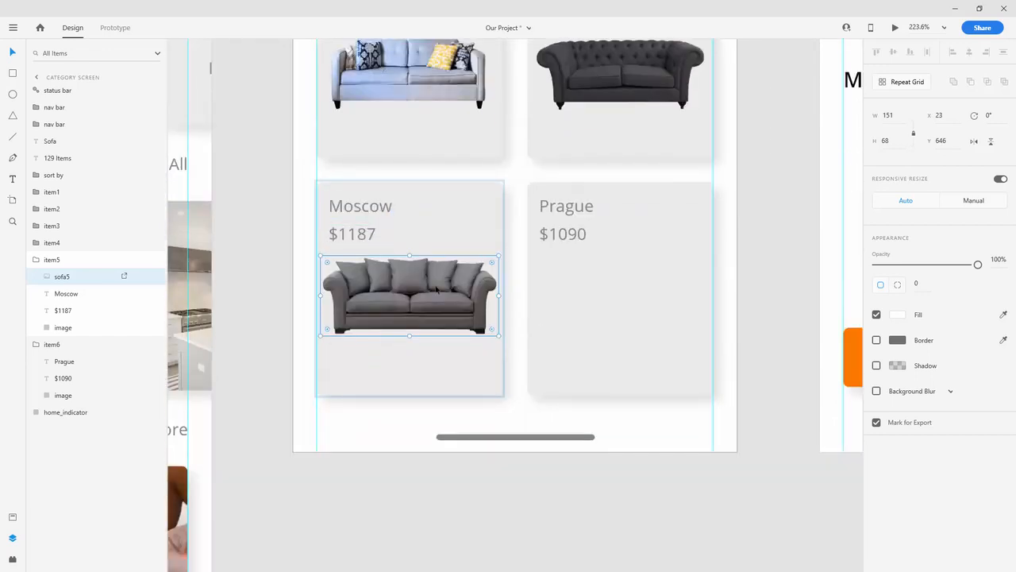
key("shift+Down")
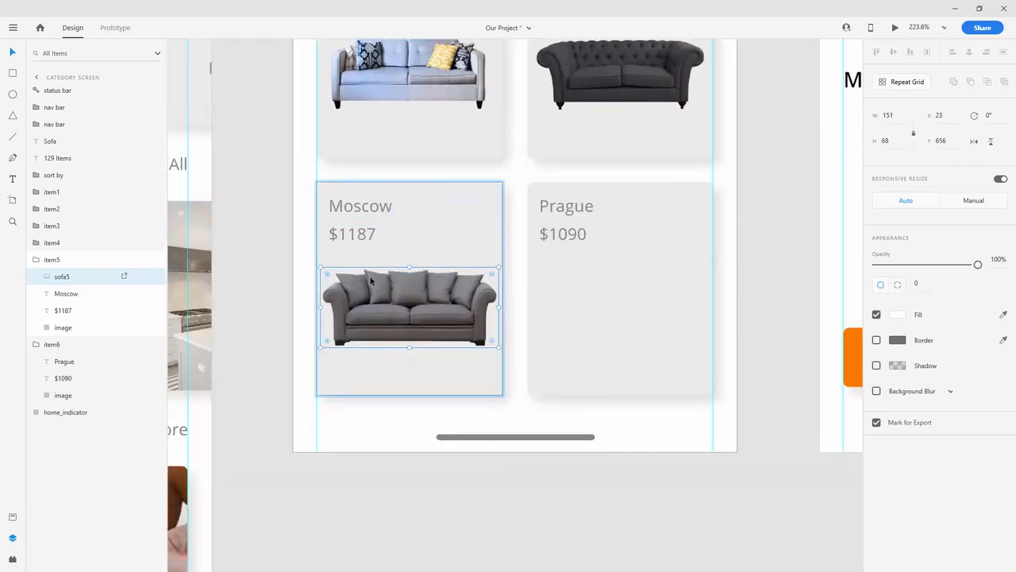
scroll(354, 253, "down", 5)
scroll(335, 249, "up", 3)
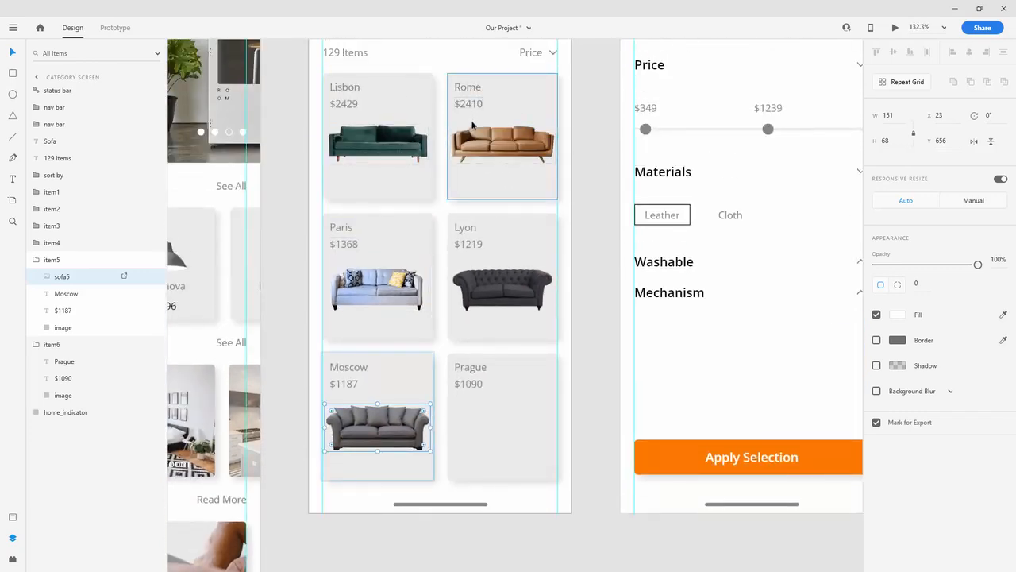
scroll(433, 481, "up", 5)
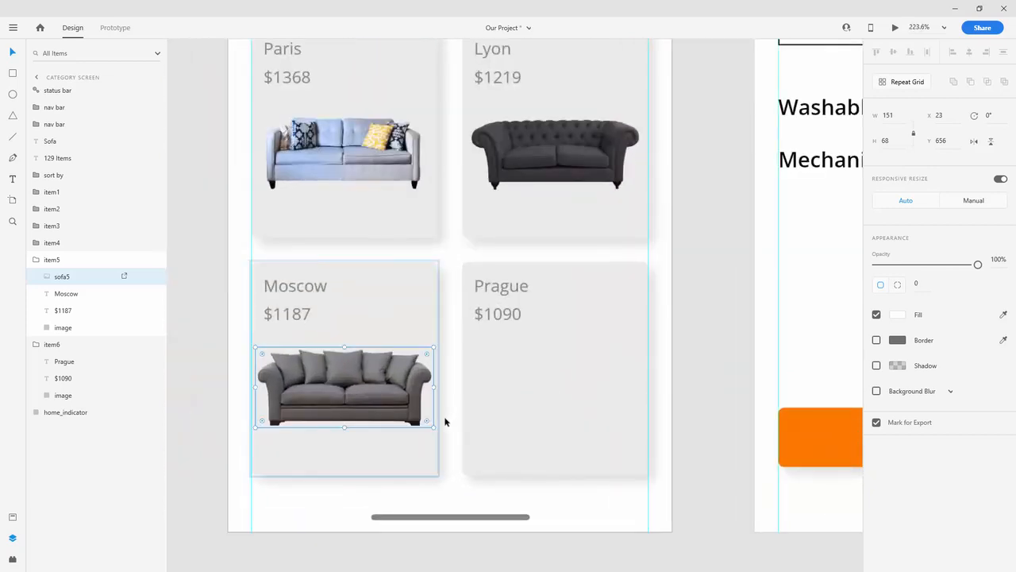
Move the sofa5 layer above the image layer in the item5 group, collapse the group and select the Prague card's image layer
left_click_drag(62, 276, 66, 314)
left_click(36, 259)
left_click(63, 327)
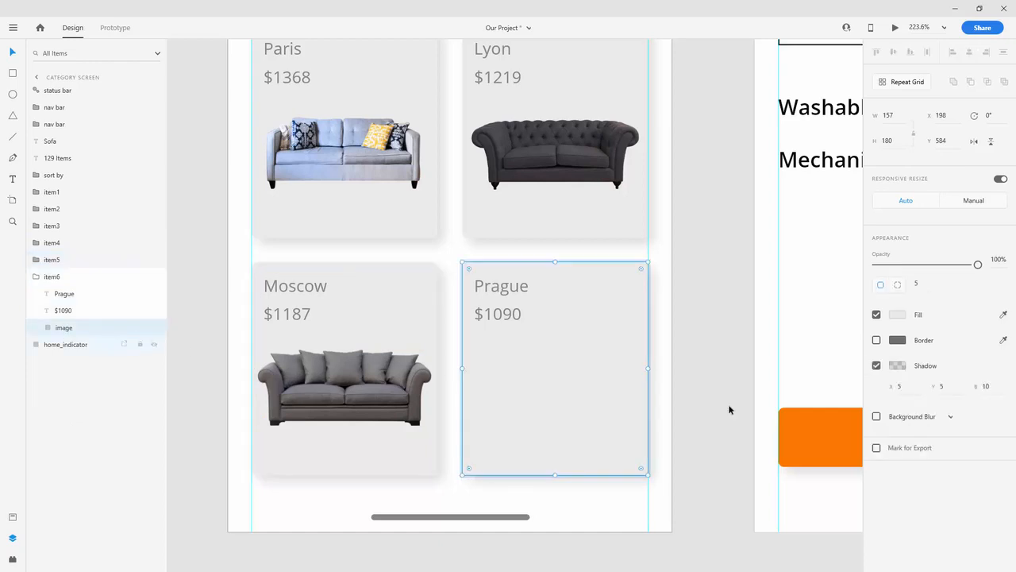
Import the sofa6 image into the item6 group and scale it down to about 256 × 105 over the Prague card
scroll(379, 296, "down", 3)
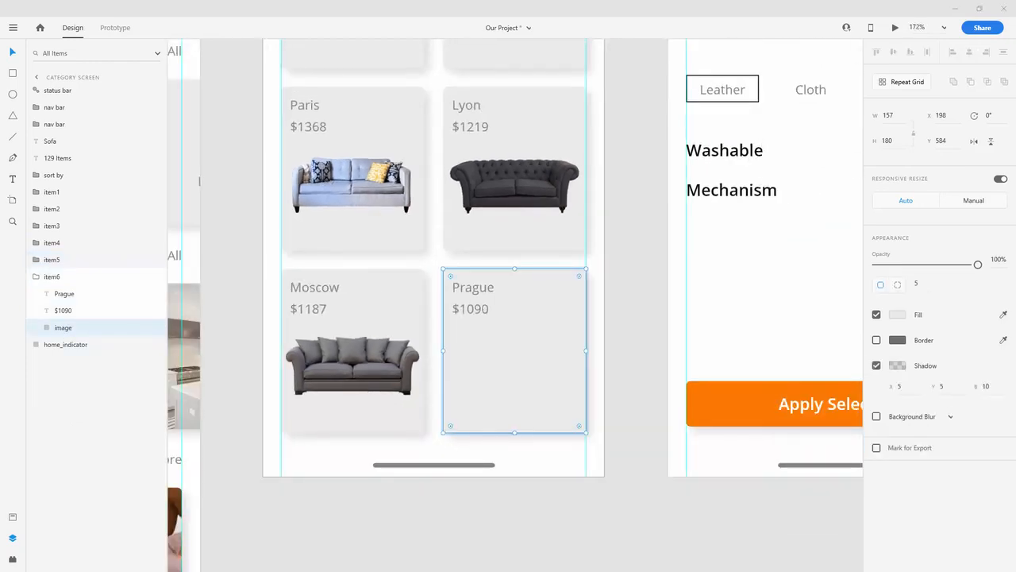
key("alt+Tab")
left_click(496, 436)
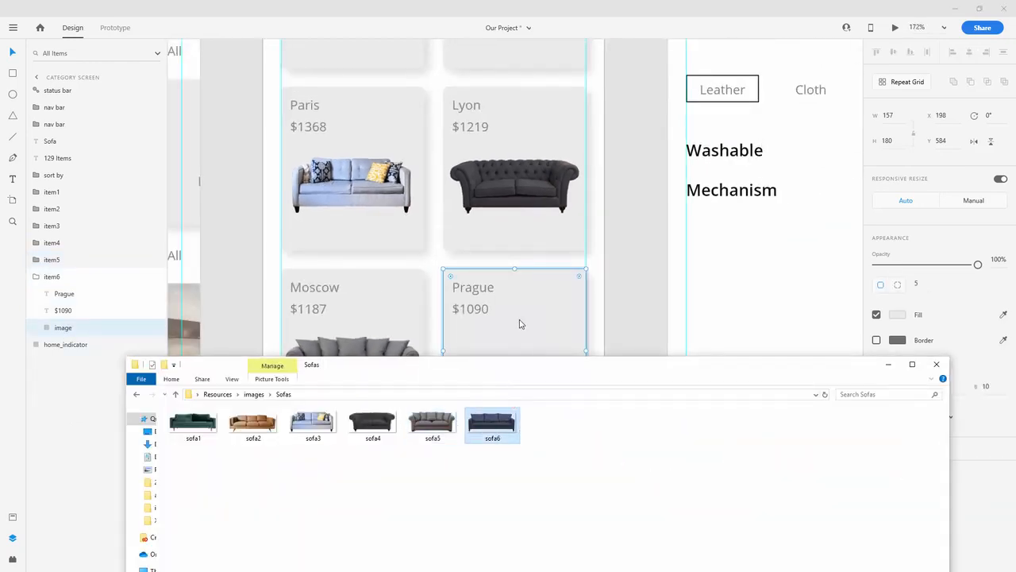
left_click_drag(520, 324, 734, 356)
left_click(562, 265)
left_click_drag(783, 388, 497, 350)
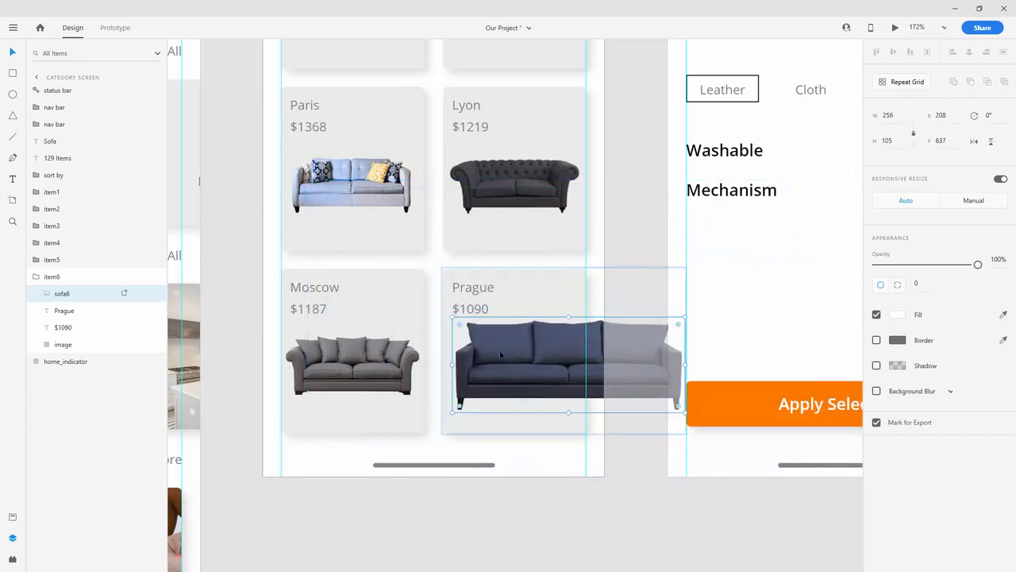
Scale the sofa6 image to about 140 × 57 and center it across the Prague card, at X 207, Y 664
scroll(497, 350, "up", 5)
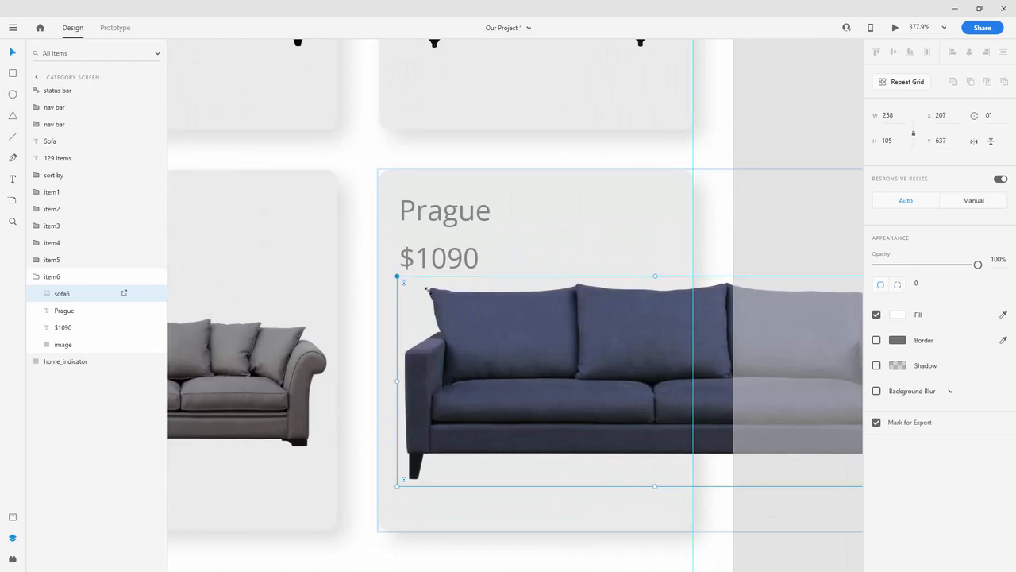
left_click_drag(399, 278, 482, 306)
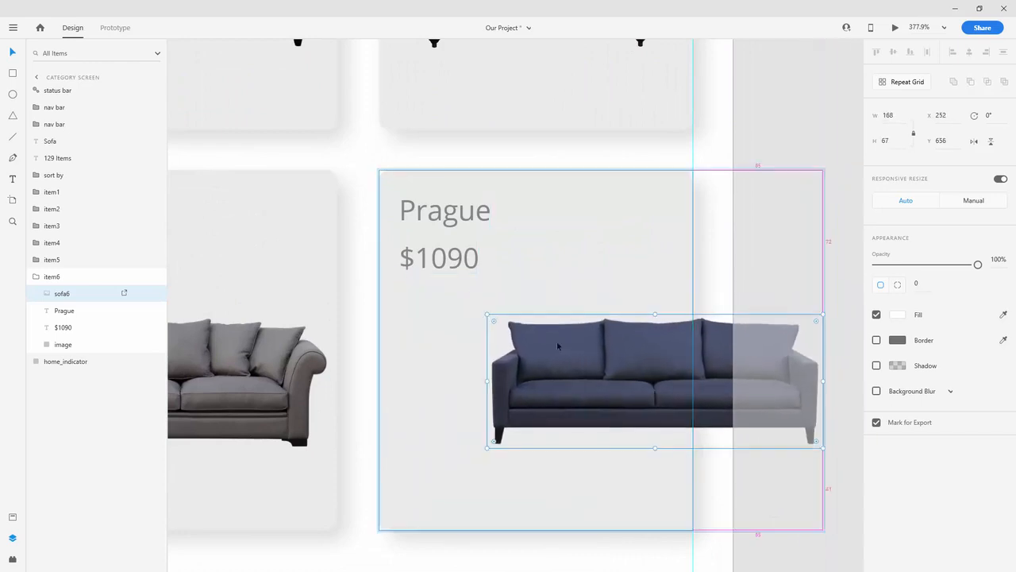
left_click_drag(596, 358, 504, 356)
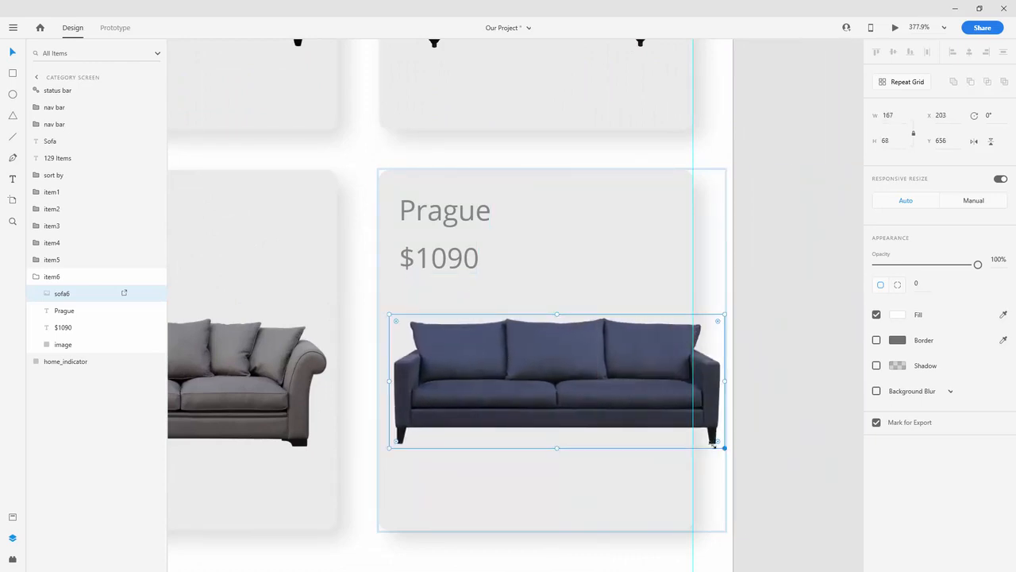
left_click_drag(714, 446, 663, 428)
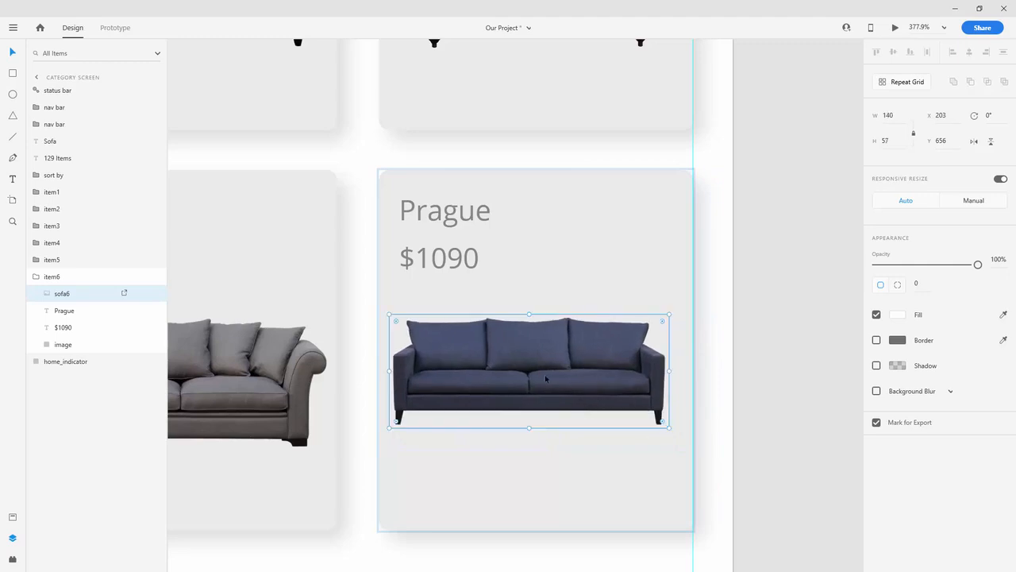
left_click_drag(545, 378, 546, 378)
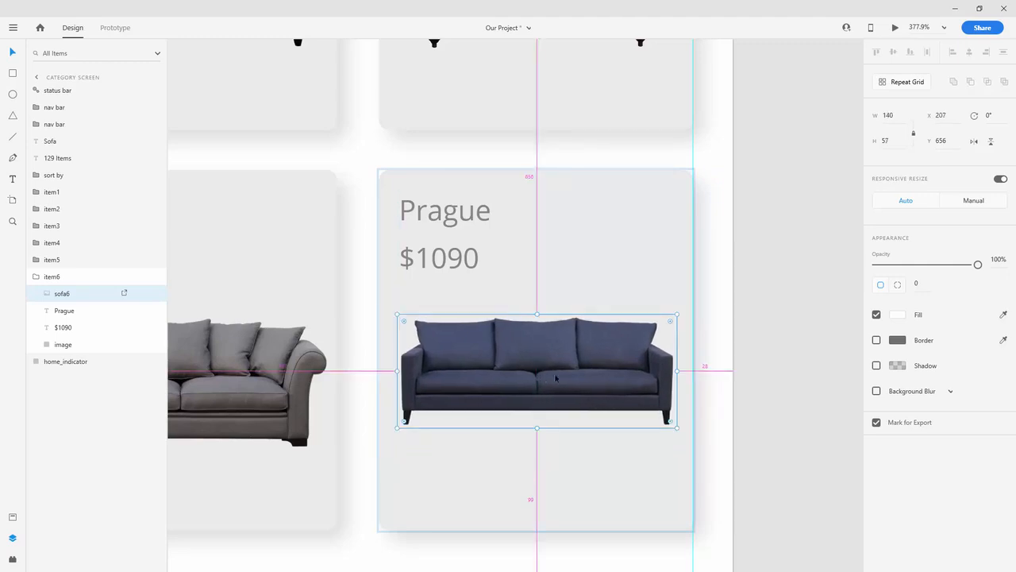
scroll(546, 379, "down", 3)
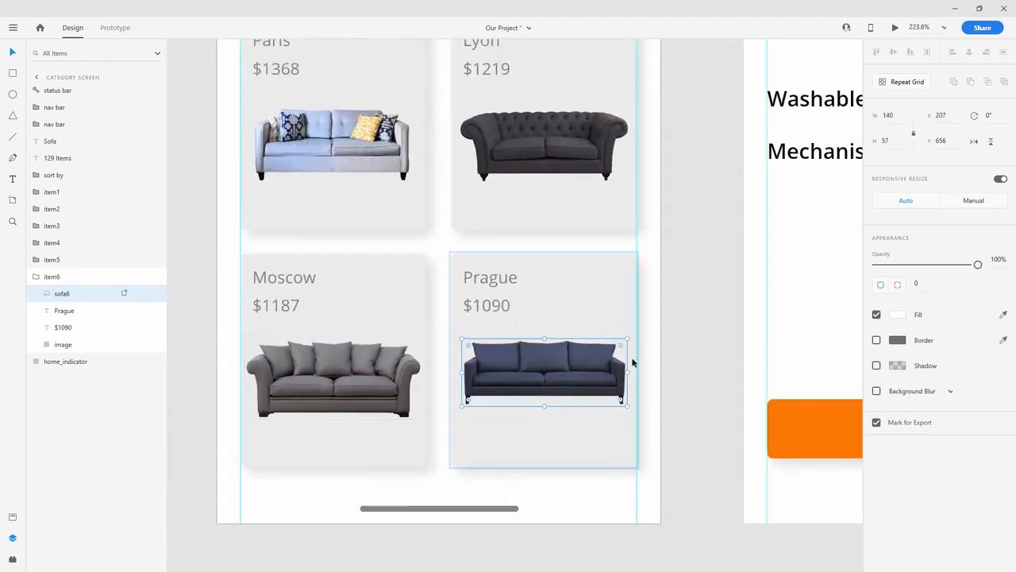
left_click_drag(578, 363, 581, 372)
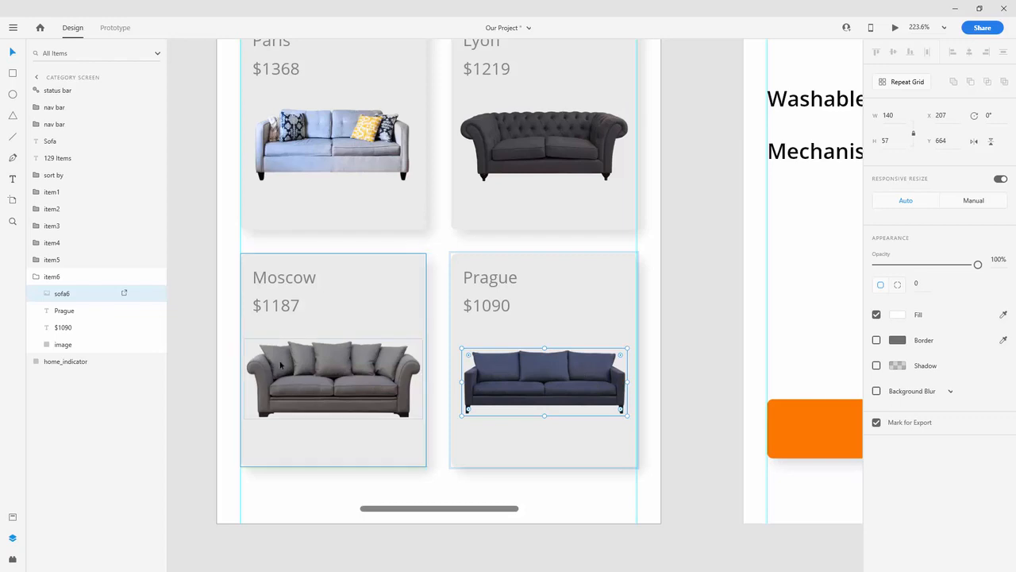
Select the Prague card's image layer and collapse the item6 group
key("alt")
scroll(590, 375, "down", 8)
scroll(556, 136, "up", 1)
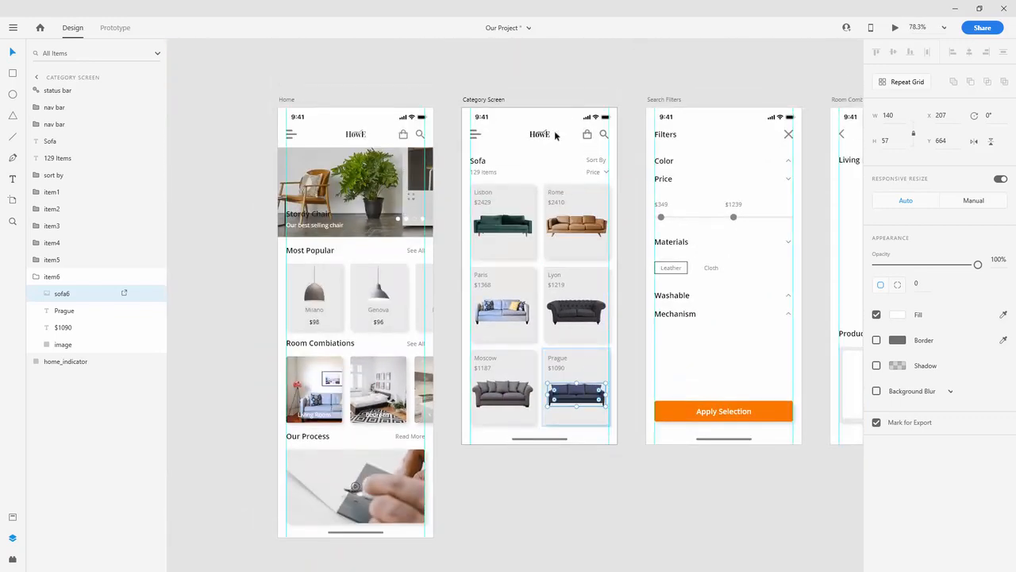
left_click(579, 86)
left_click(543, 380)
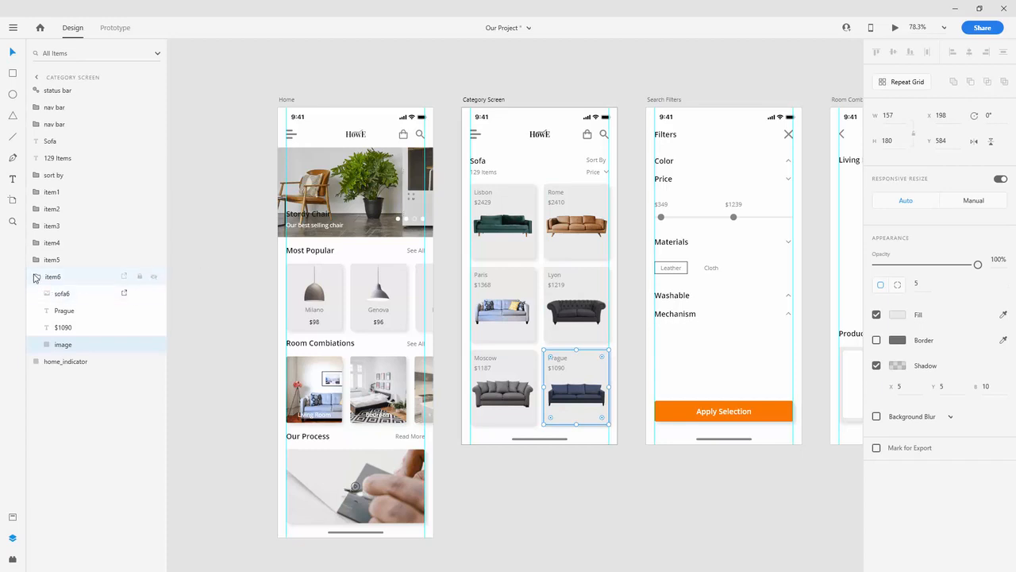
left_click(36, 276)
Set the border of the frame around Leather on the Search Filters screen to #717171 and enable its white fill
scroll(798, 292, "up", 2)
scroll(775, 209, "up", 3)
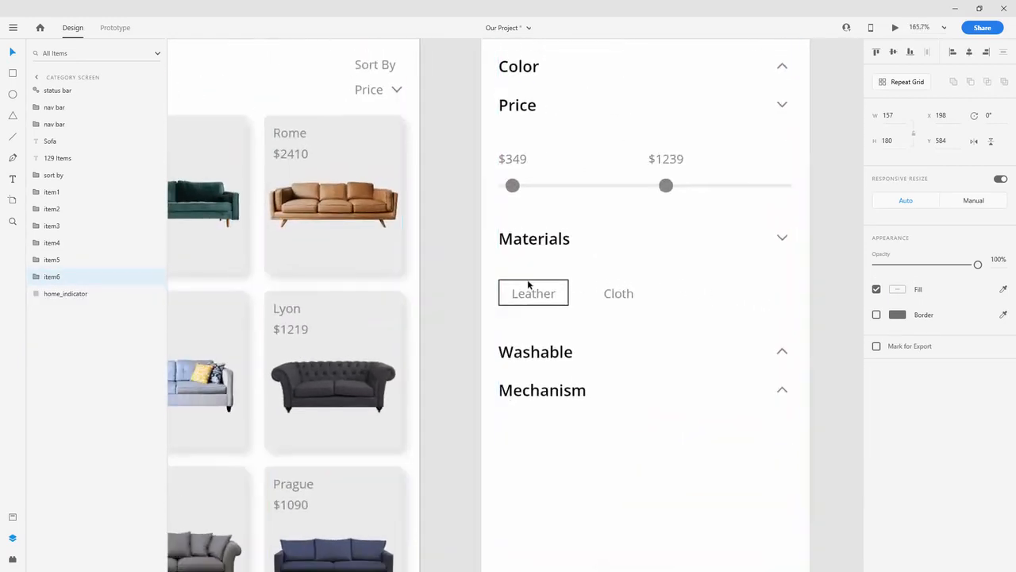
scroll(528, 284, "down", 1)
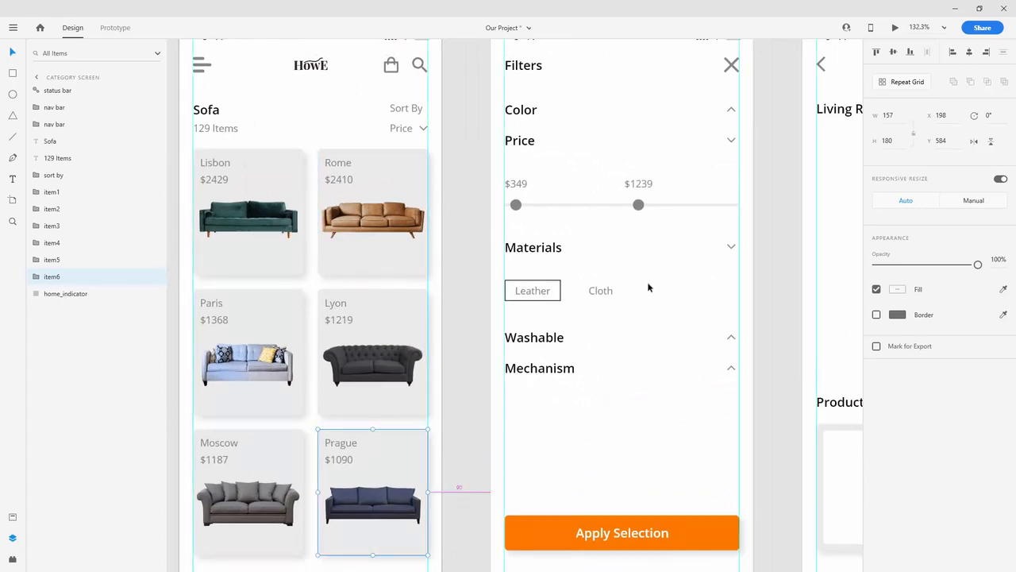
scroll(649, 287, "up", 3)
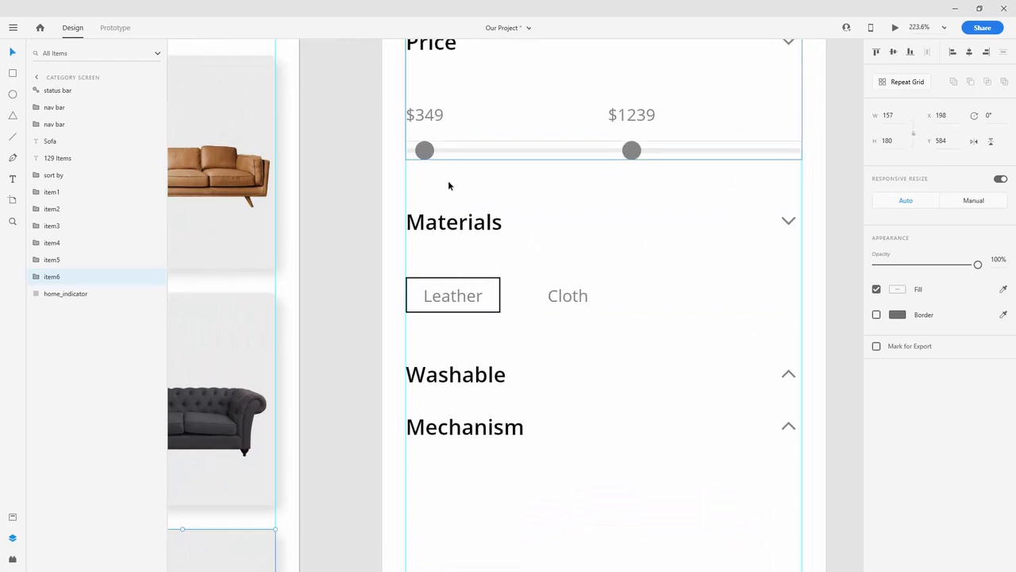
scroll(524, 294, "up", 4)
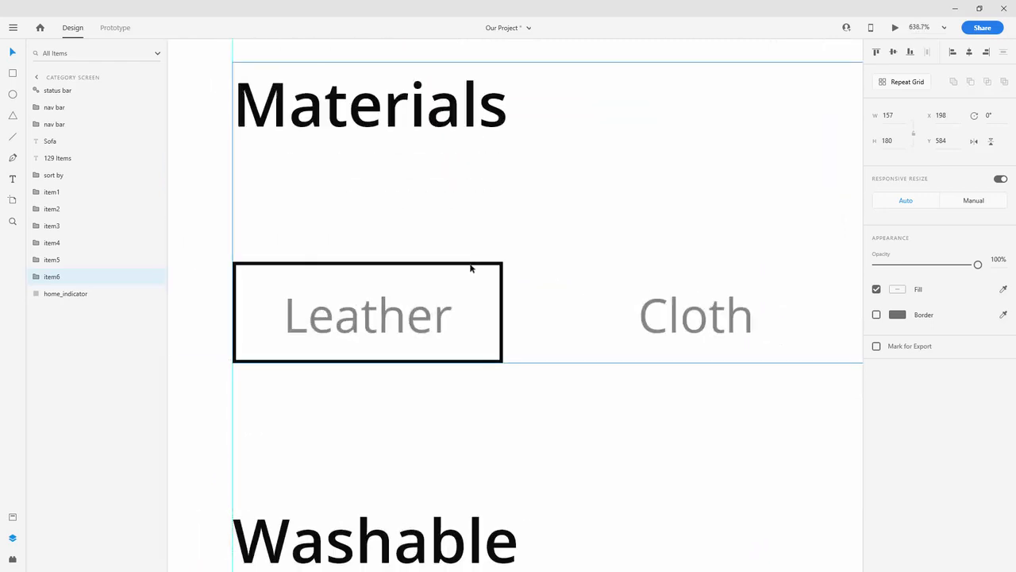
double_click(470, 269)
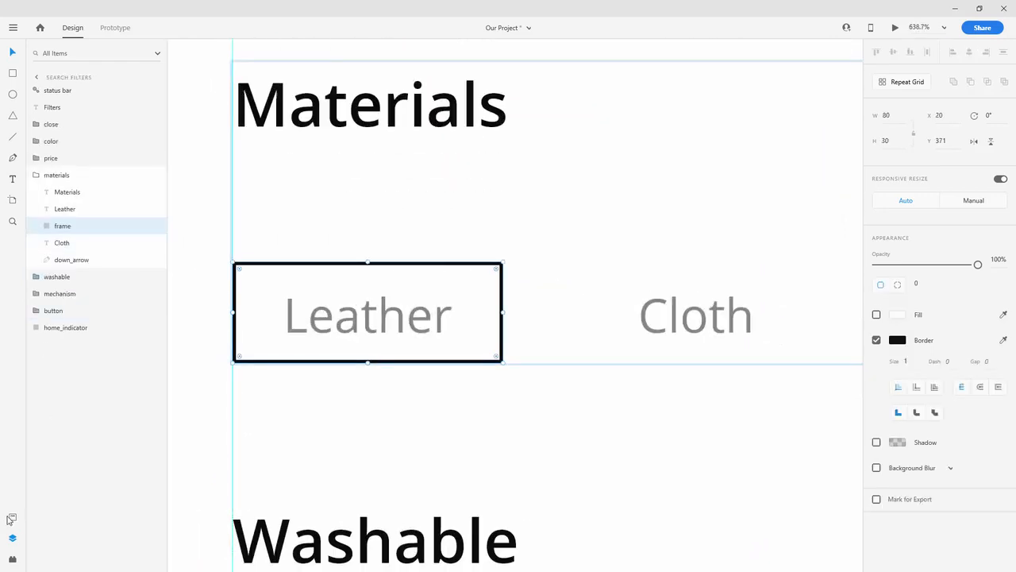
left_click(12, 518)
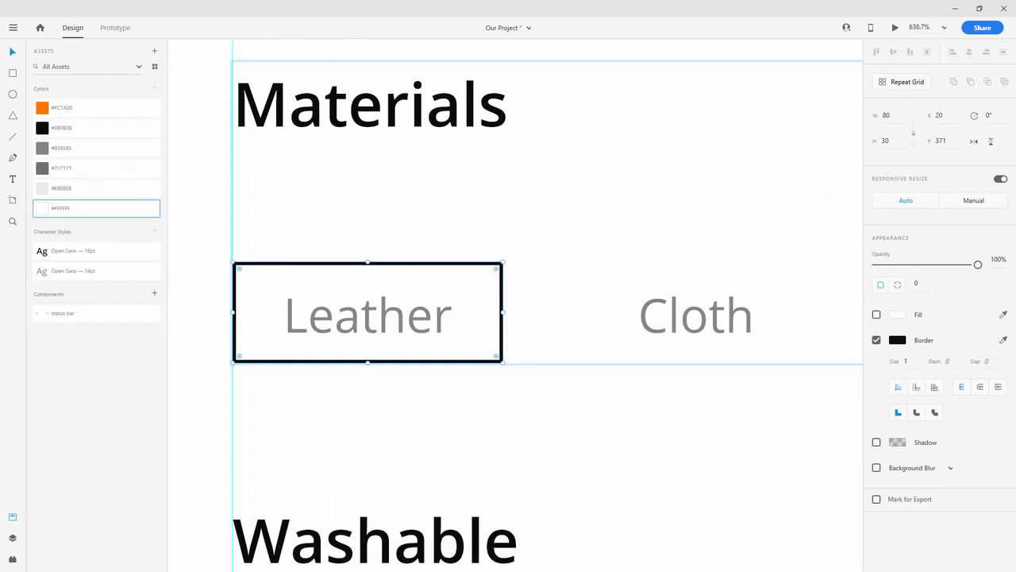
left_click(42, 168, "shift")
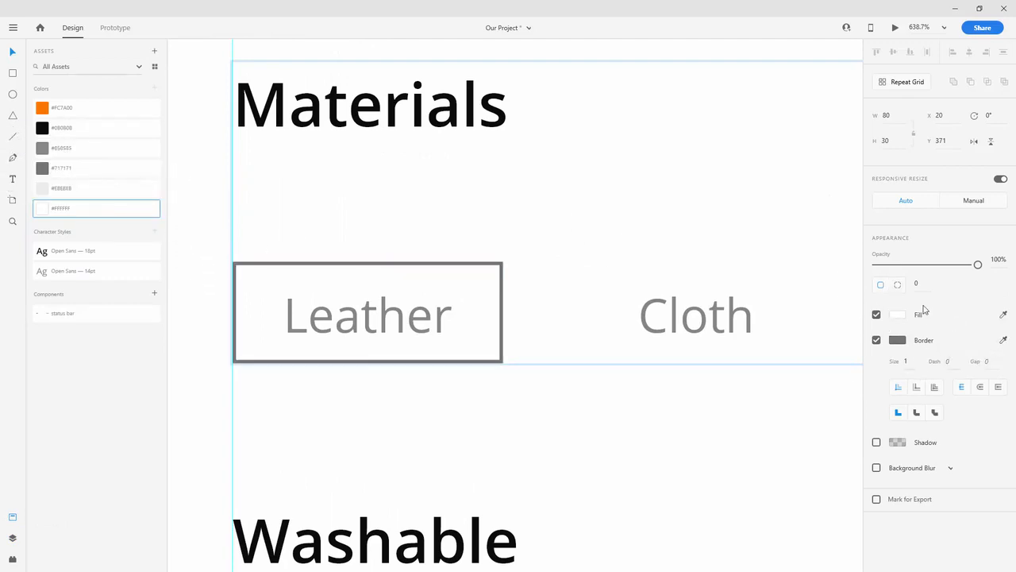
Add a shadow to the frame around Leather with X 5, Y 5 and blur 10
left_click(877, 443)
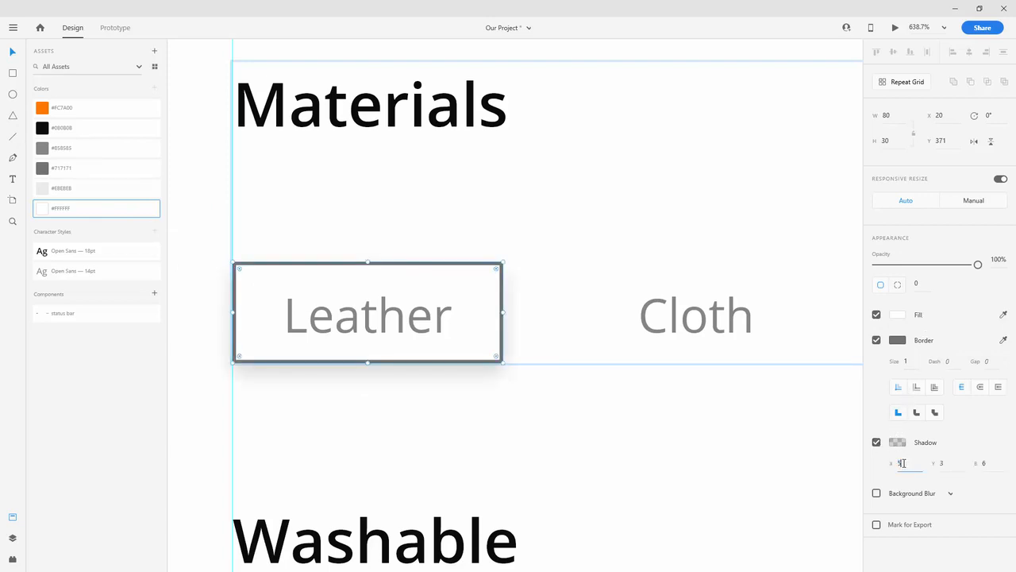
key("Tab")
type("5")
key("Tab")
type("10")
key("Return")
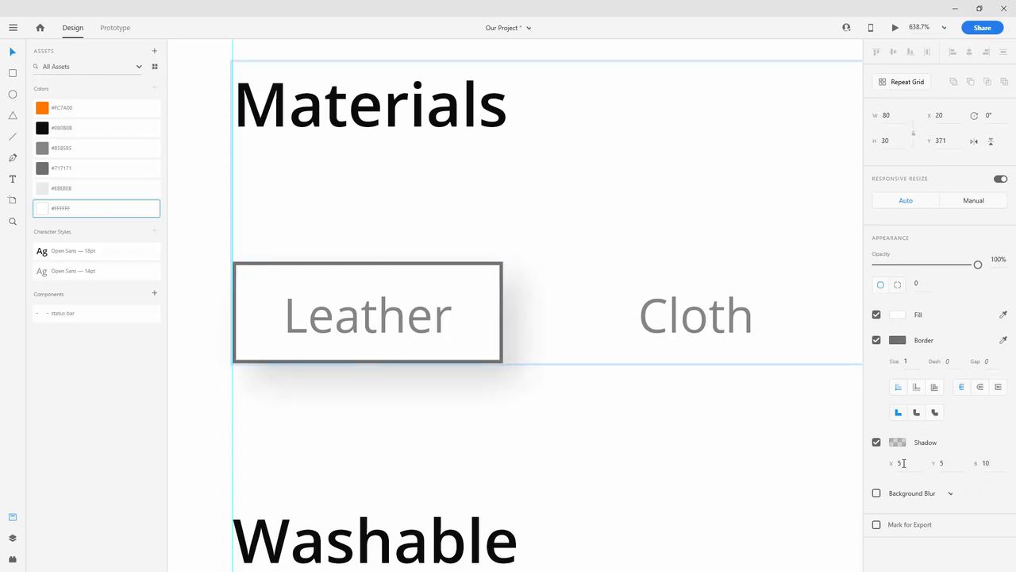
Set the Leather frame's shadow color to #717171 at 25% opacity and deselect the frame
left_click(901, 443)
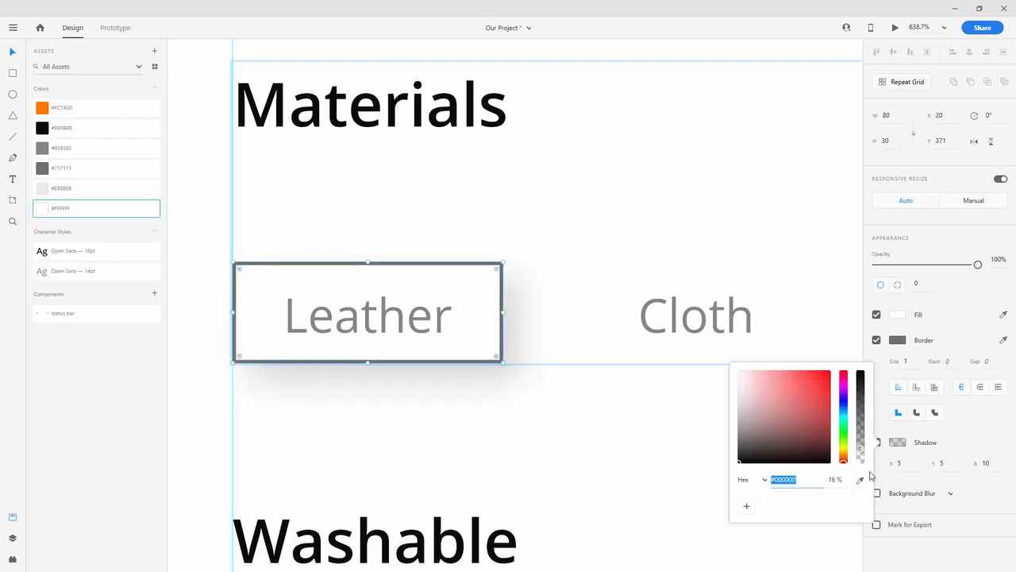
left_click(859, 479)
left_click(43, 168)
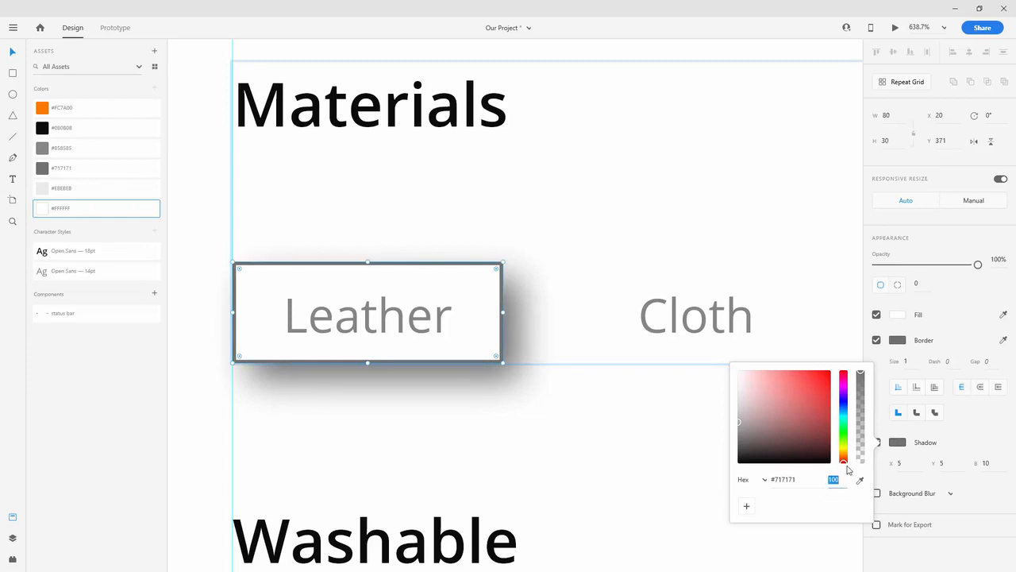
key("Return")
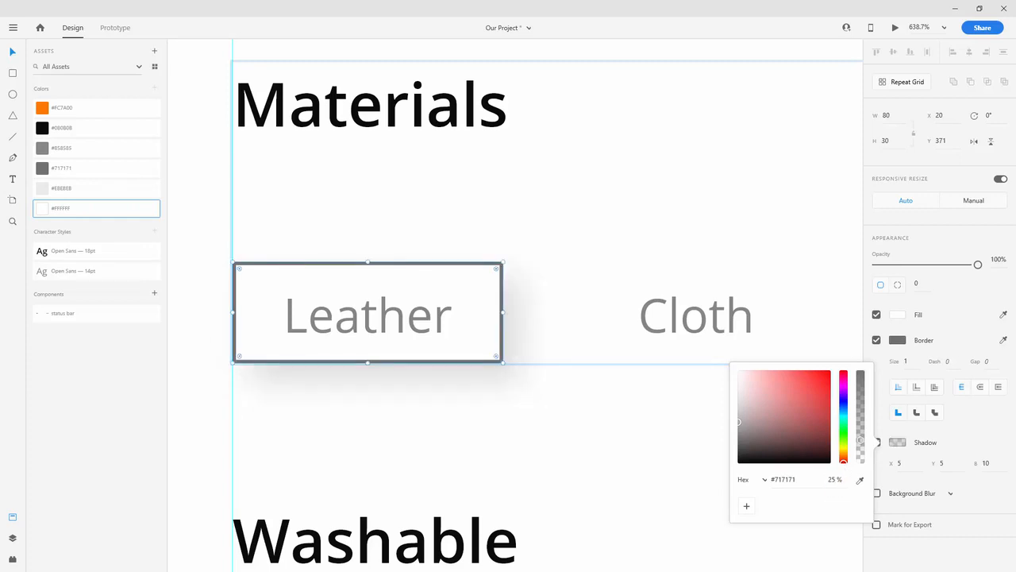
left_click(530, 202)
Collapse the materials layer group and select the price range circle beneath $1239
scroll(433, 200, "down", 10, "ctrl")
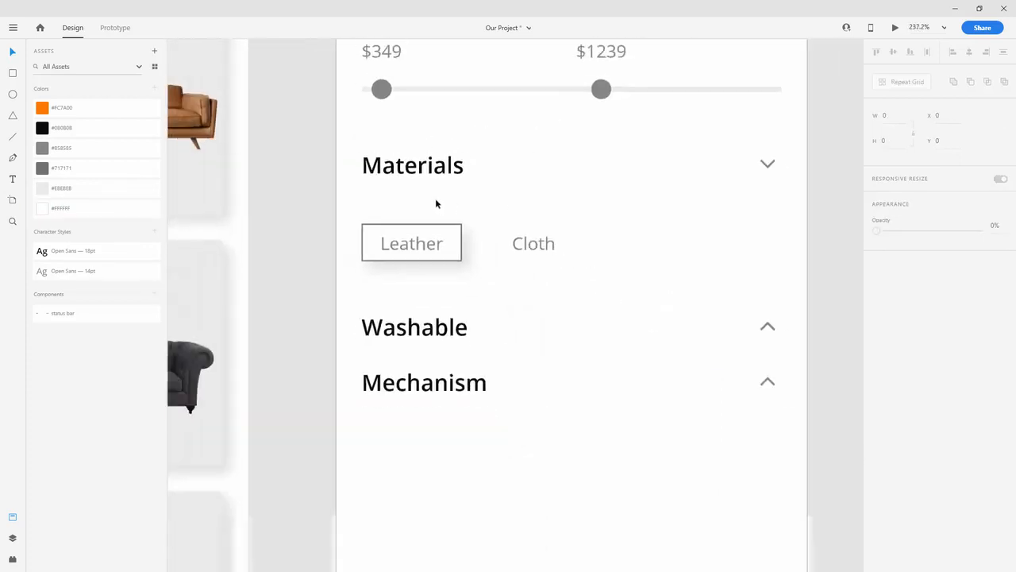
scroll(442, 201, "down", 2, "ctrl")
scroll(443, 205, "up", 3)
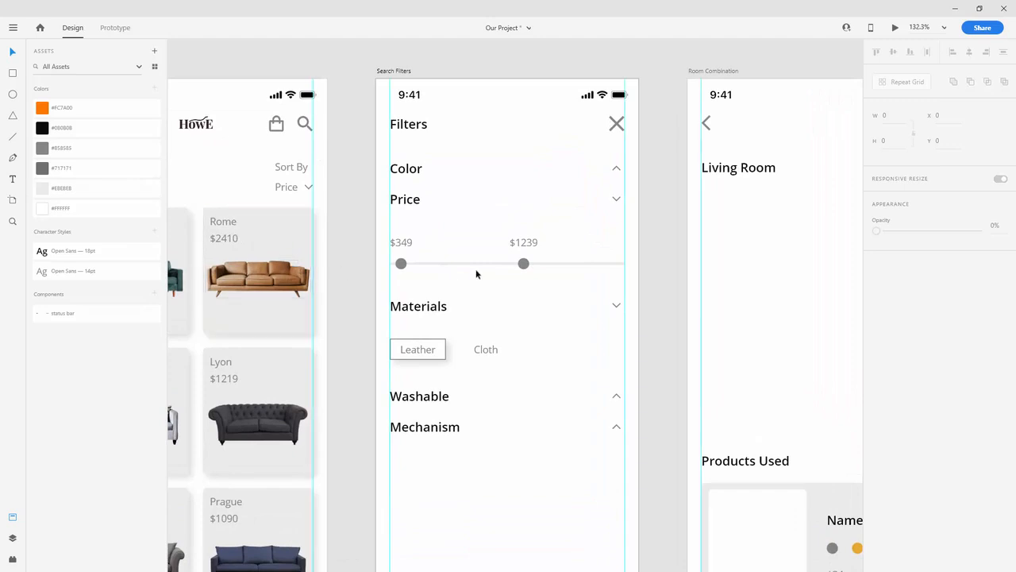
scroll(431, 142, "up", 5)
scroll(432, 315, "down", 1)
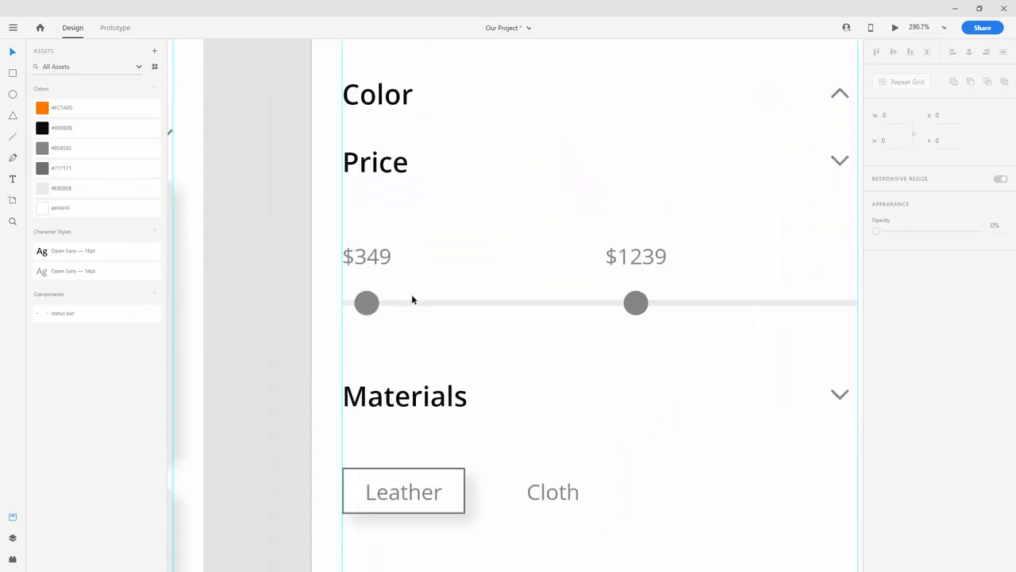
double_click(366, 303)
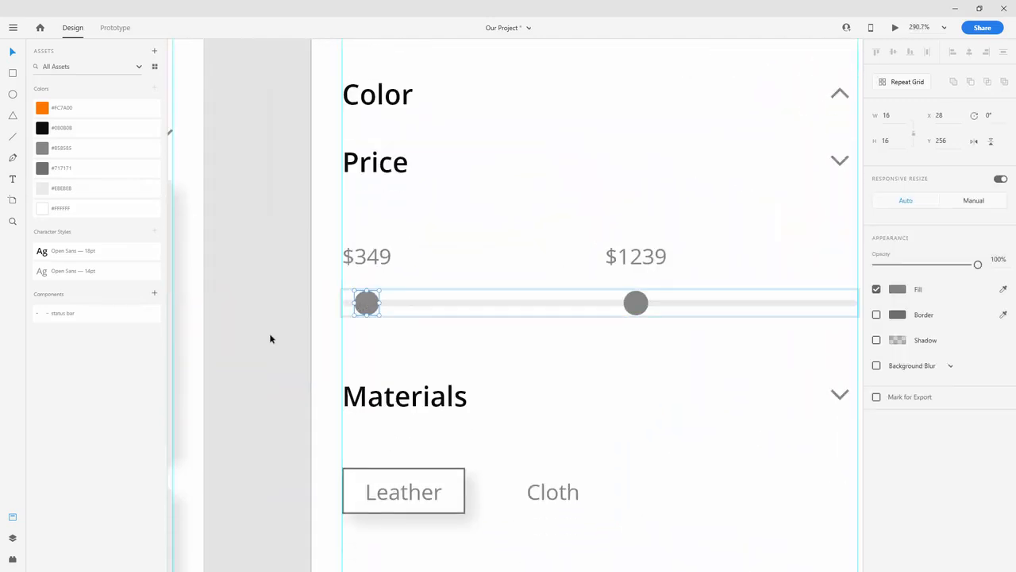
left_click(18, 538)
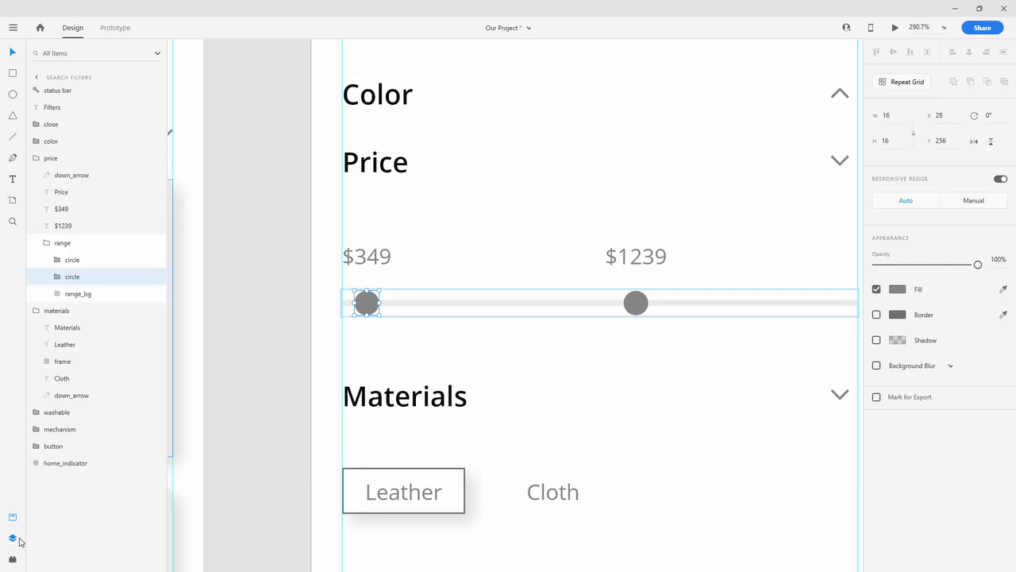
left_click(36, 311)
left_click(72, 267)
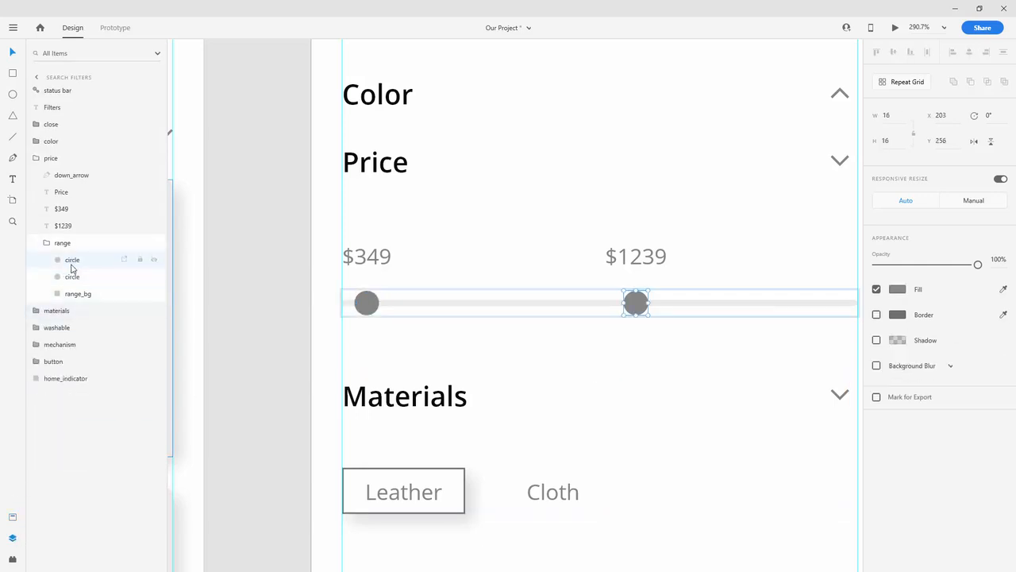
Add a shadow to the range circle beneath $1239 with X 2, Y 2 and blur 5
left_click(876, 340)
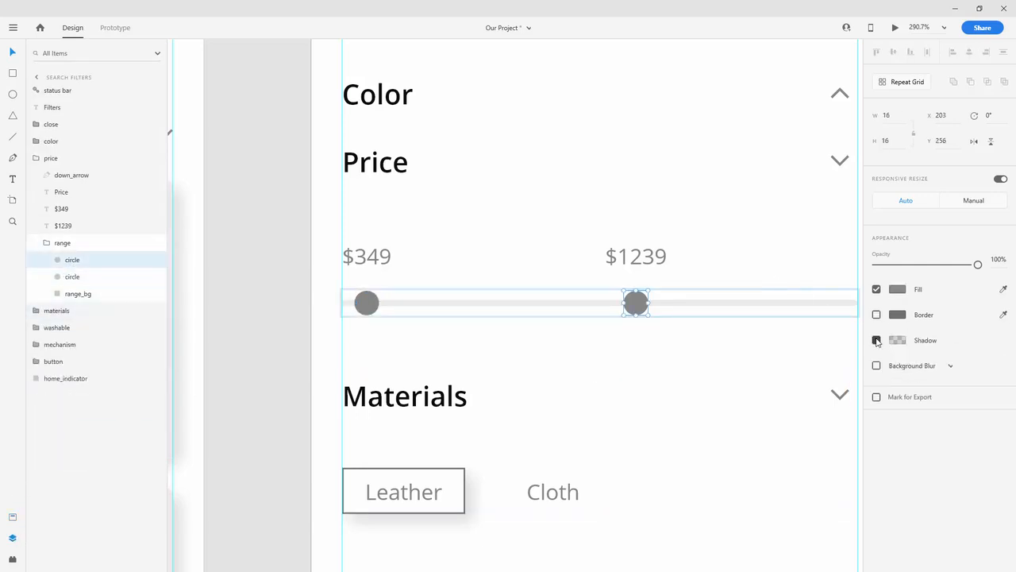
left_click(903, 361)
key("Tab")
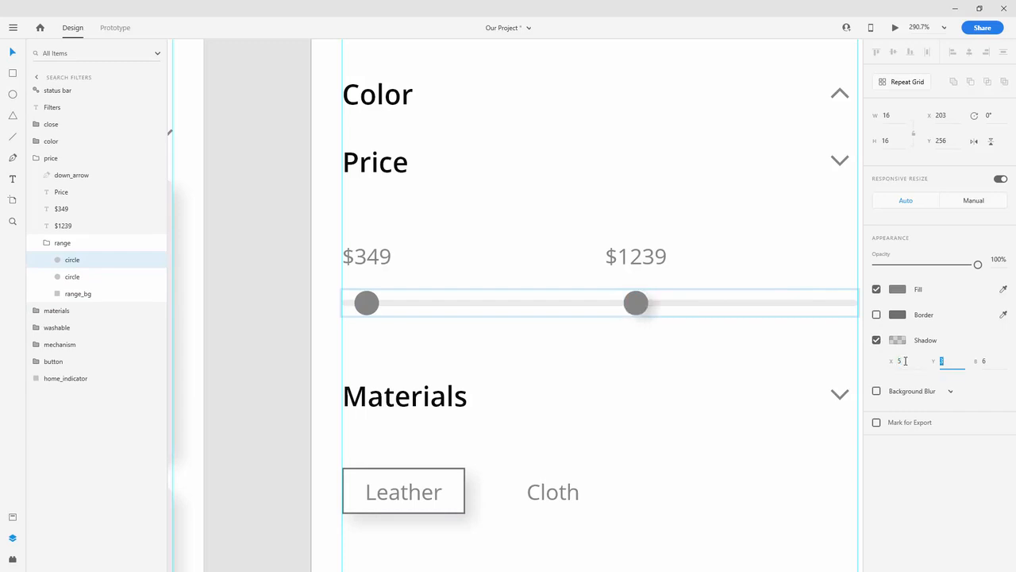
key("Tab")
type("10")
key("Return")
key("Tab")
type("2")
key("Tab")
type("5")
key("Return")
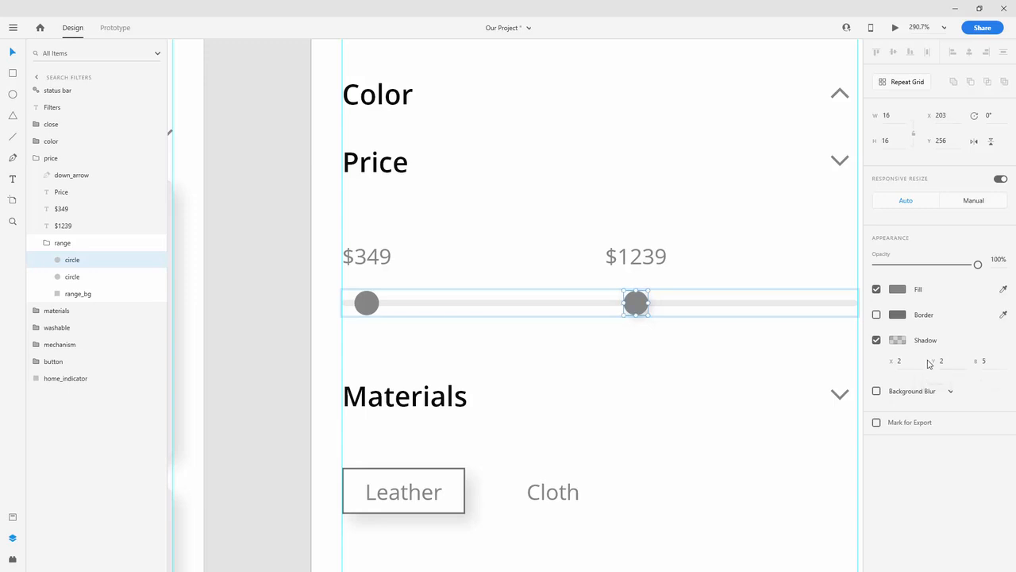
Set the shadow color of the circle beneath $1239 to #717171 at 25% opacity
left_click(897, 340)
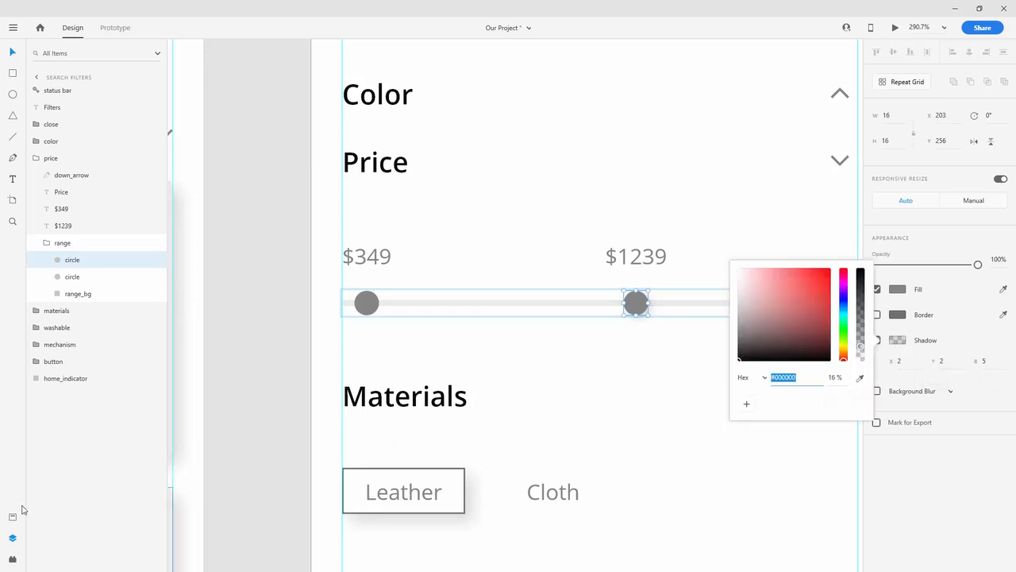
left_click(12, 516)
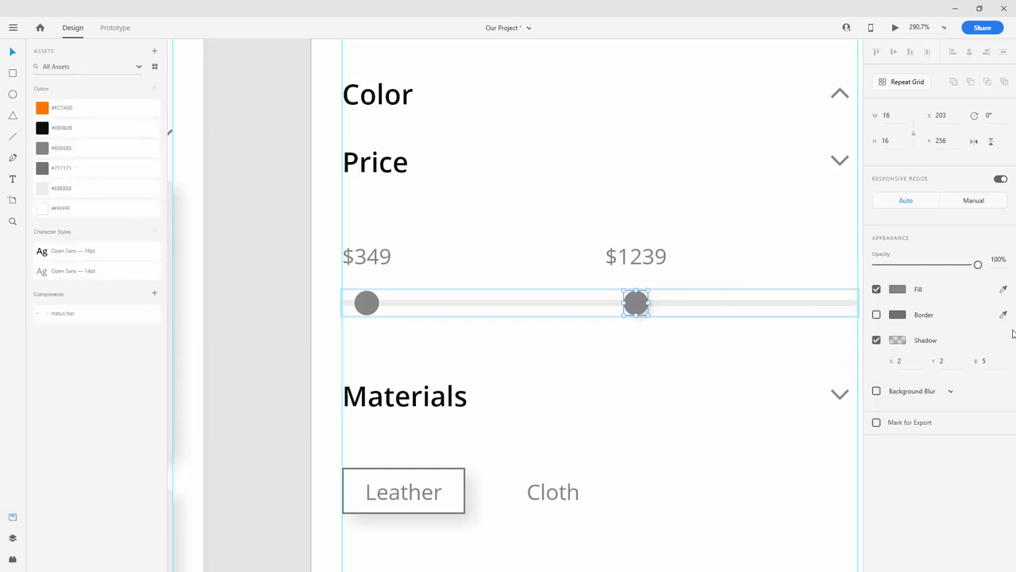
left_click(898, 340)
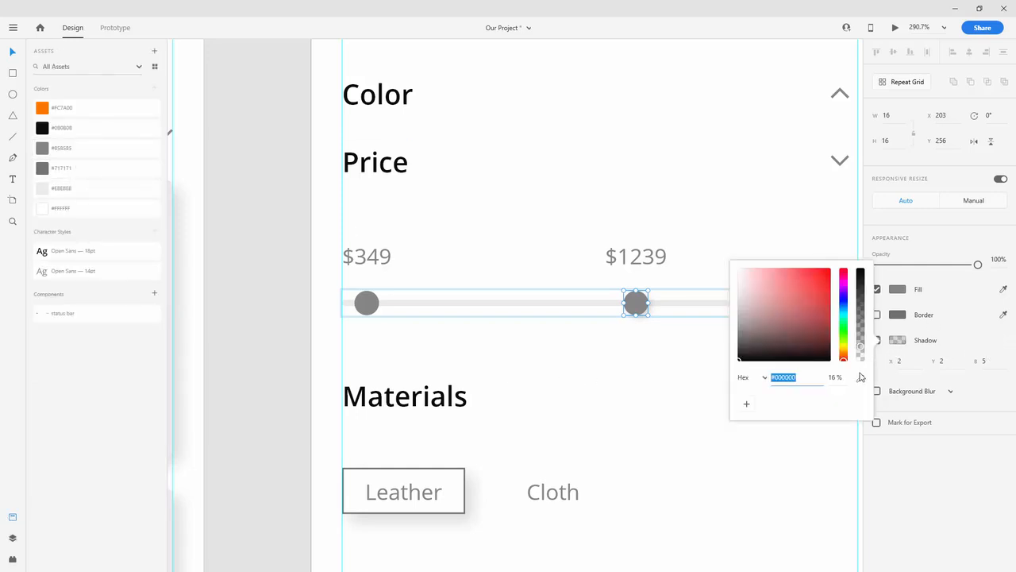
left_click(42, 168)
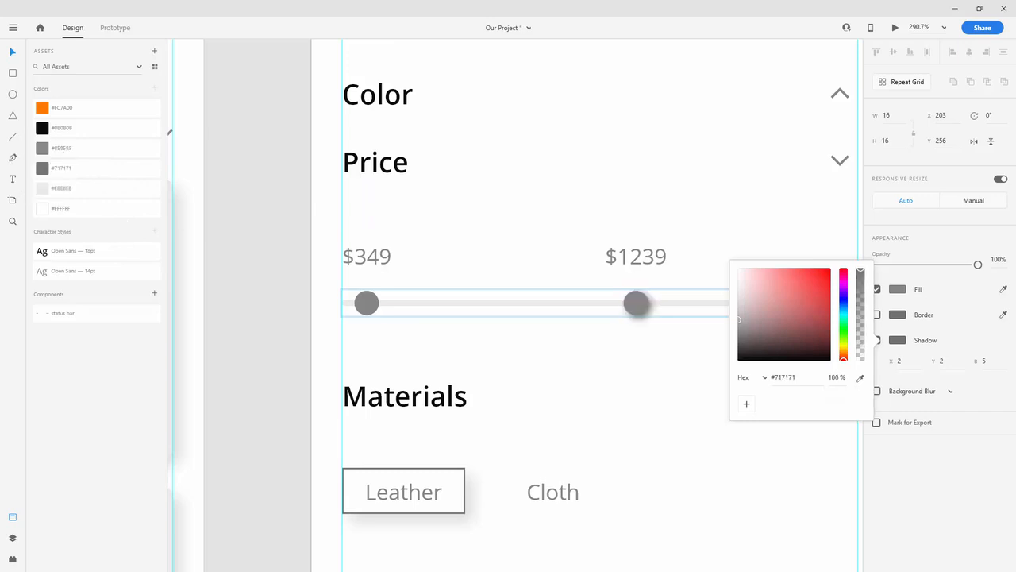
left_click(833, 377)
type("25")
key("Return")
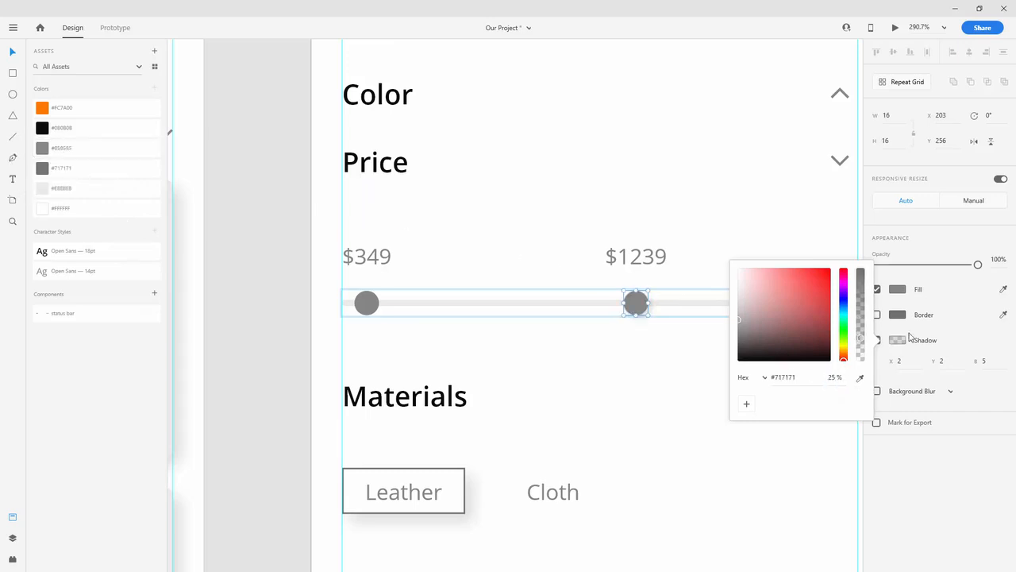
left_click(921, 463)
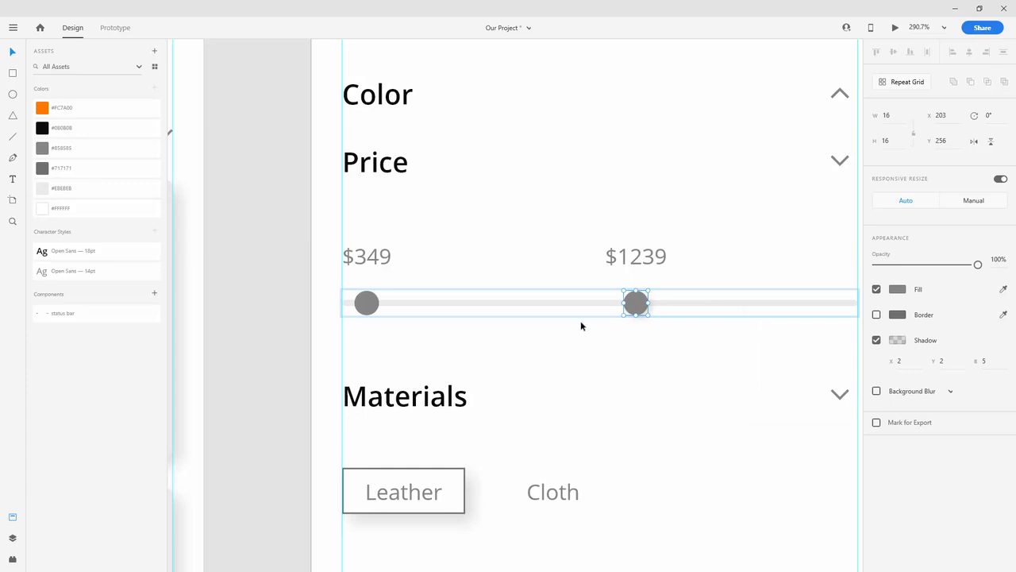
Copy the circle beneath $1239 and paste its appearance onto the circle beneath $349
right_click(643, 305)
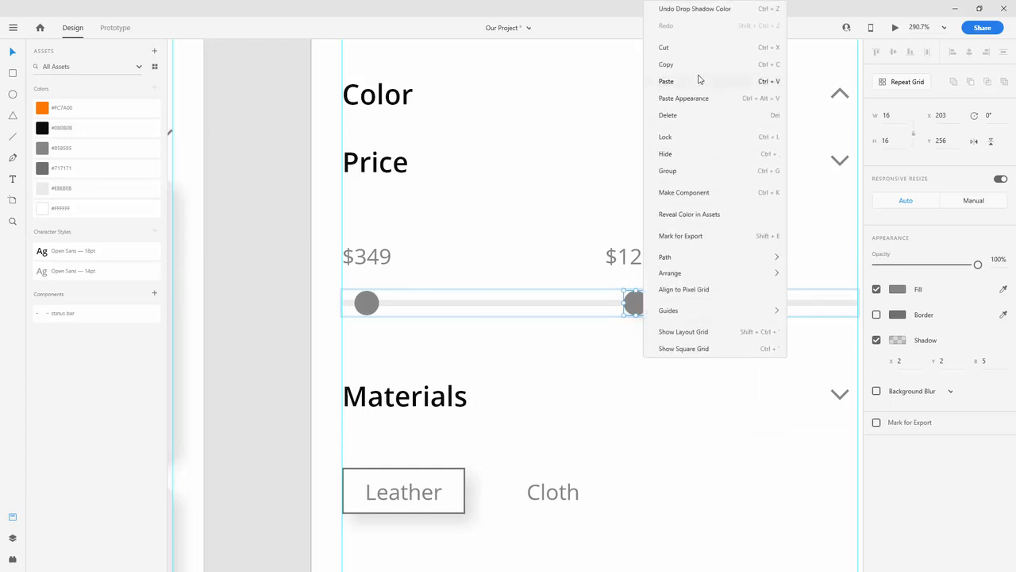
left_click(683, 64)
left_click(367, 306)
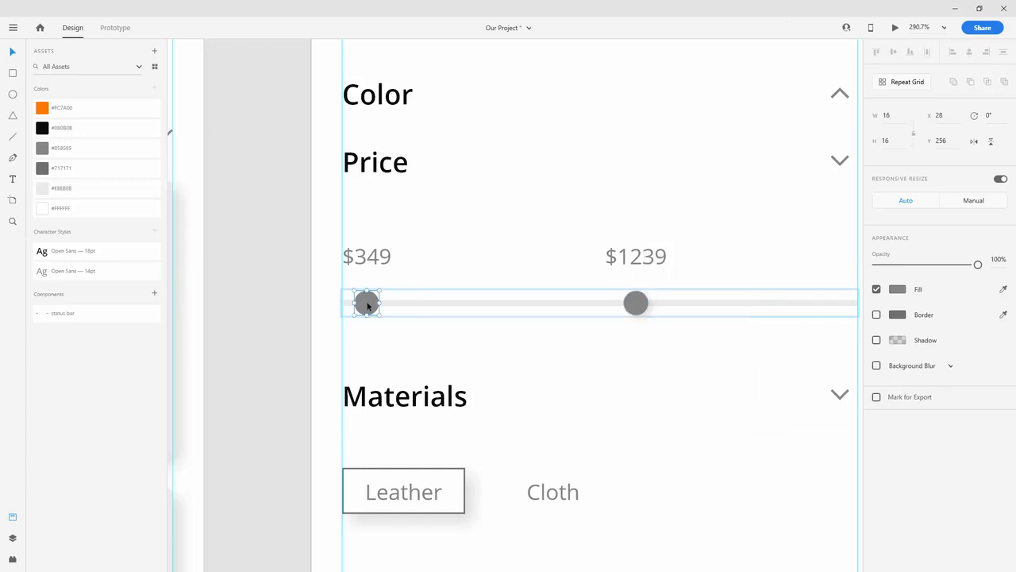
right_click(367, 306)
left_click(427, 97)
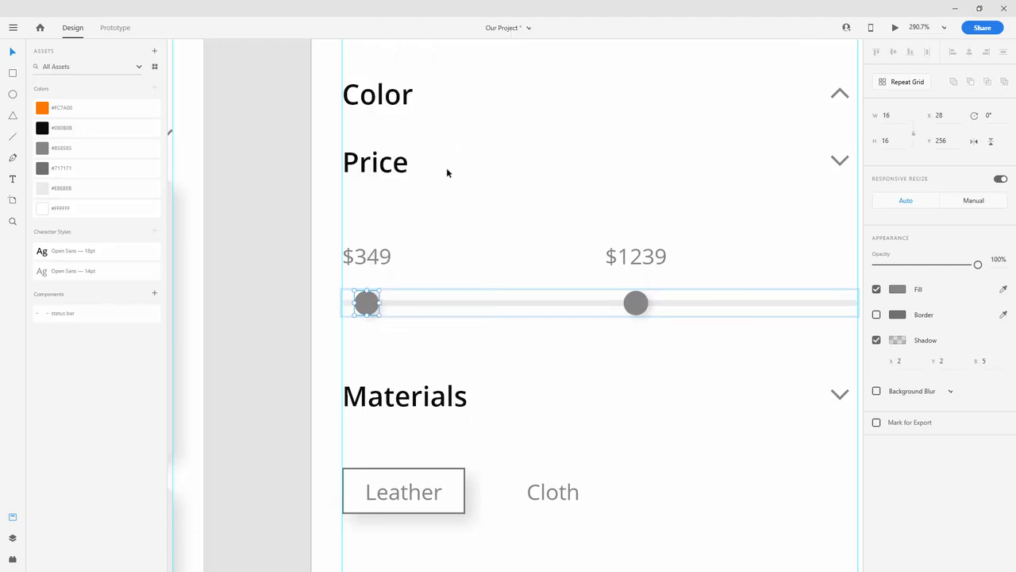
Collapse the range and price layer groups and clear the selection
left_click(12, 538)
left_click(37, 242)
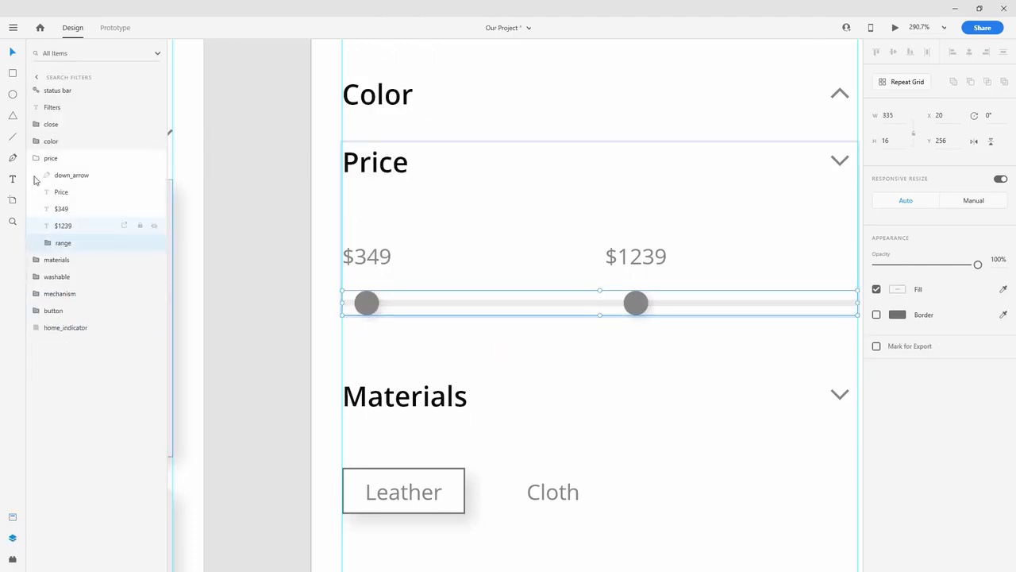
left_click(35, 158)
left_click(617, 94)
Review the Search Filters screen alongside the app's other artboards
scroll(425, 151, "down", 4)
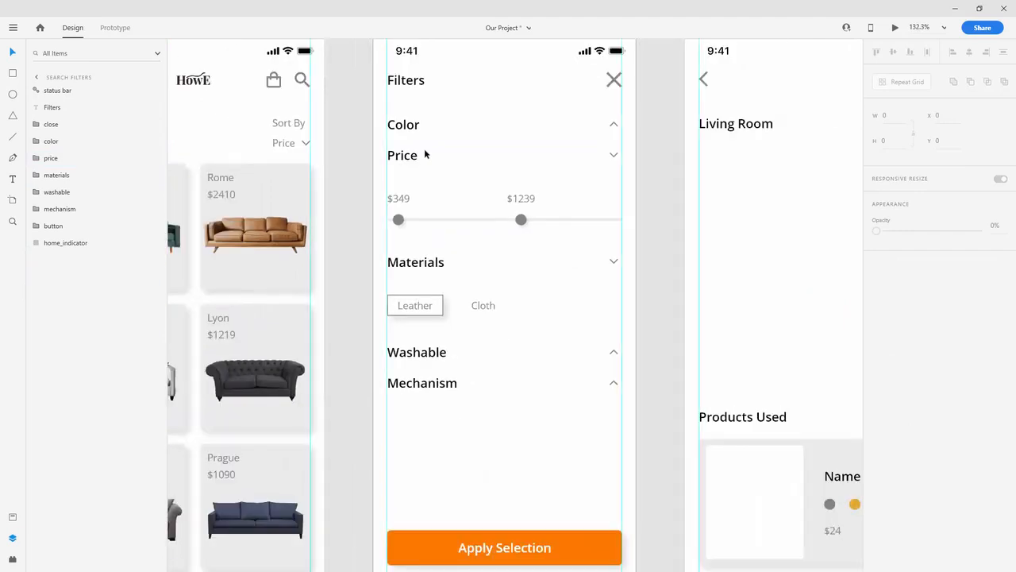
scroll(474, 170, "down", 2)
scroll(474, 170, "down", 3)
scroll(477, 175, "up", 2)
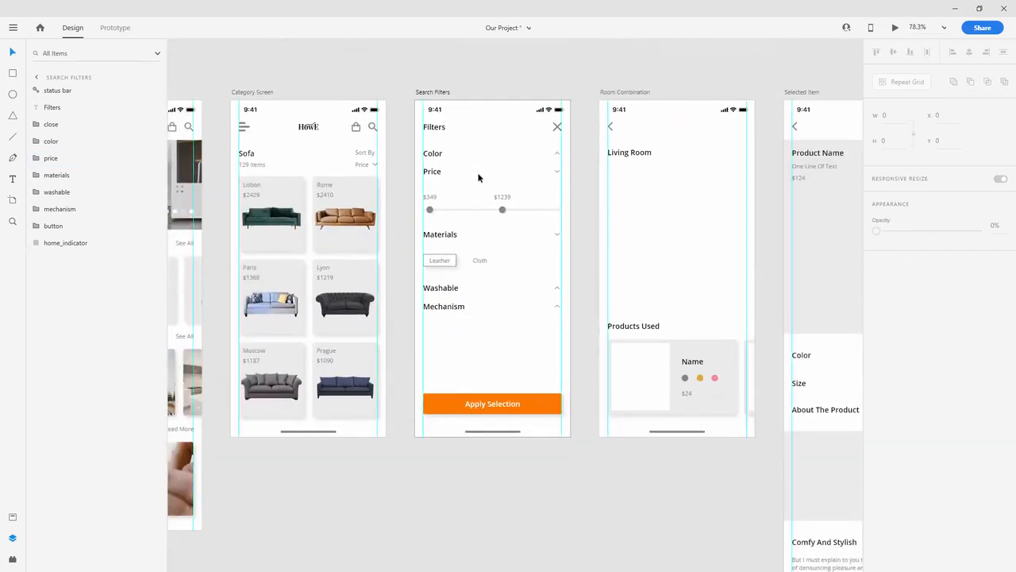
scroll(482, 176, "down", 2)
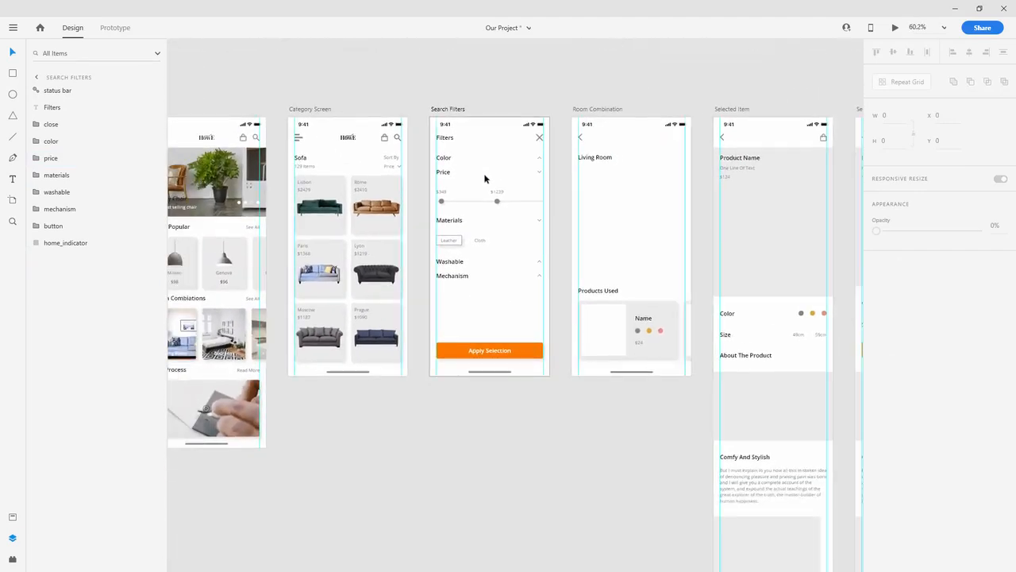
scroll(498, 226, "down", 1)
scroll(501, 231, "down", 1)
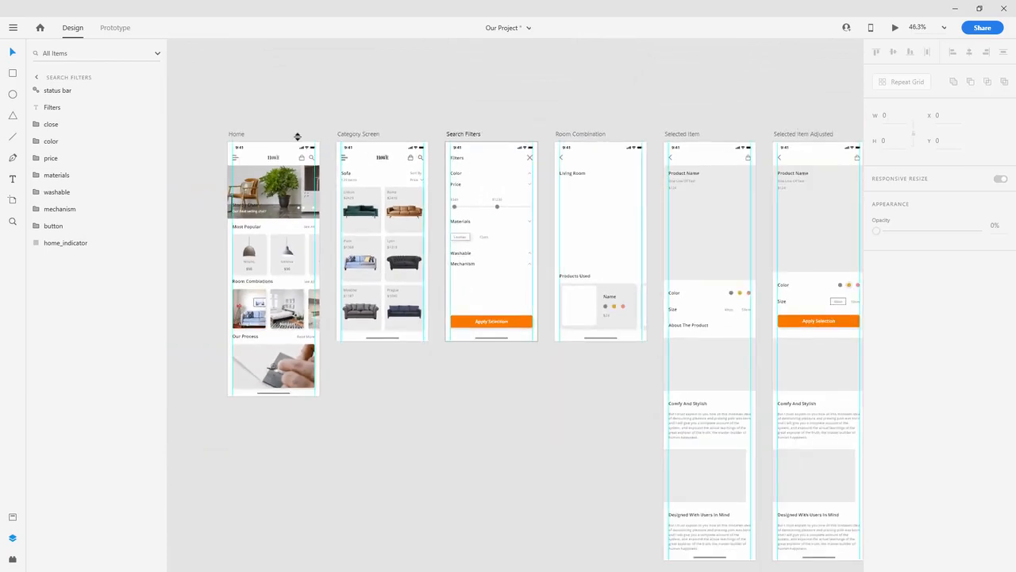